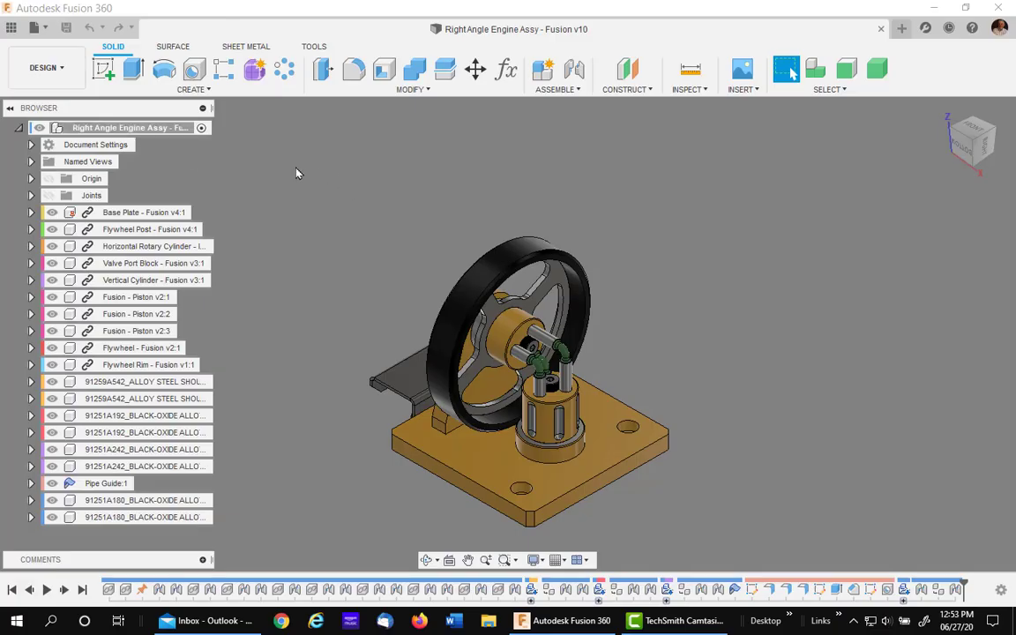
Create a new B-size (17in x 11in) ASME inch drawing of the Right Angle Engine Assy.
right_click(146, 132)
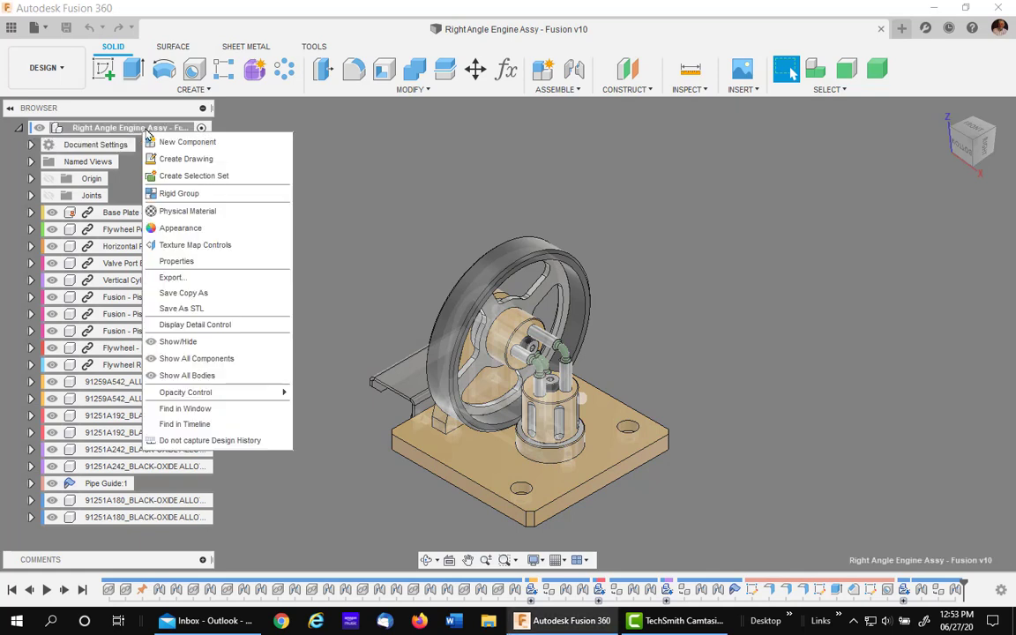
click(194, 168)
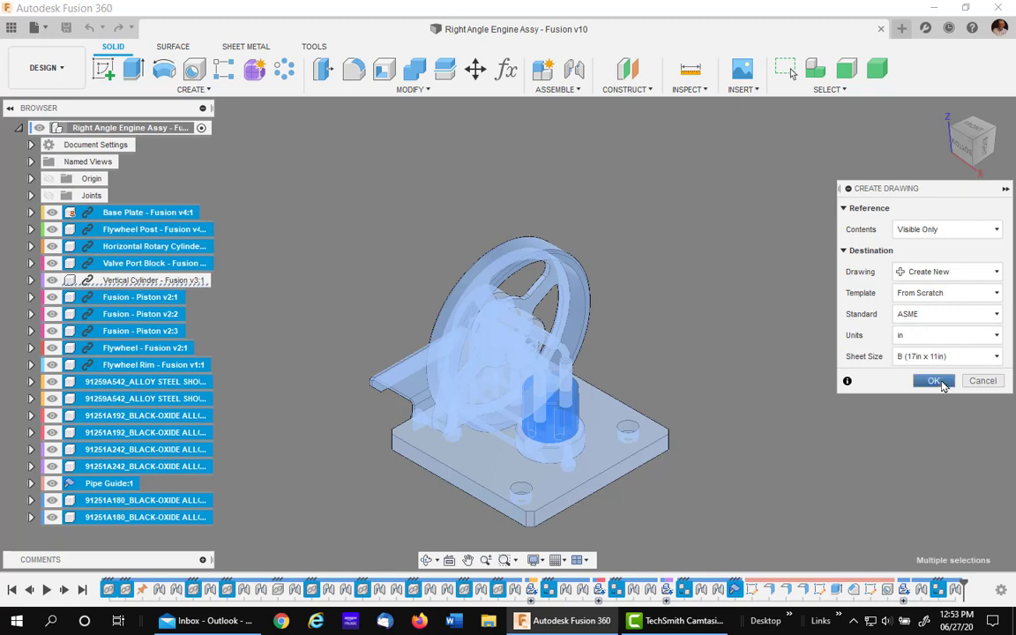
click(940, 383)
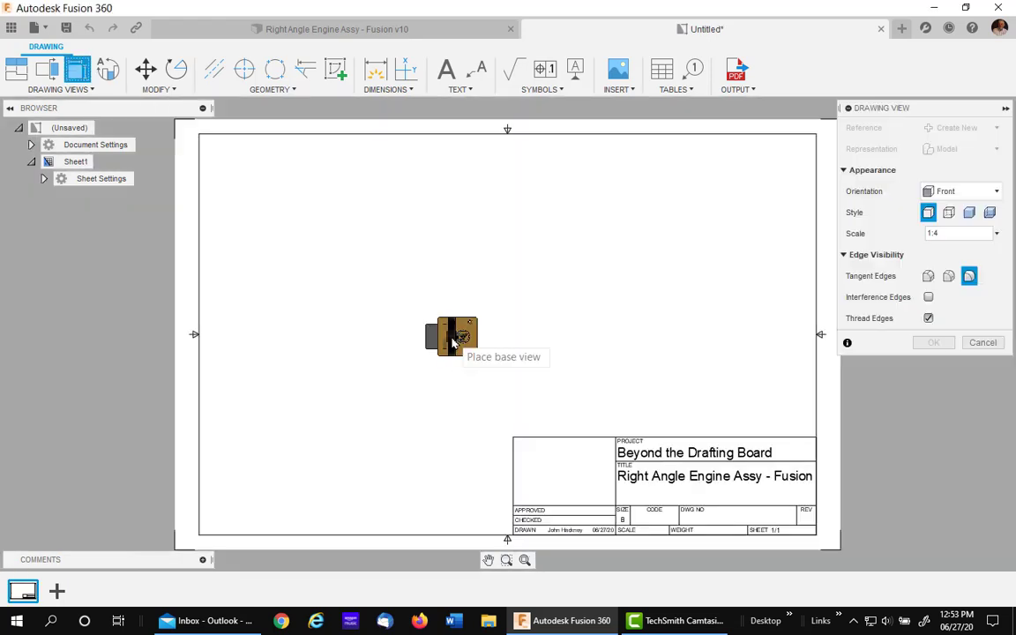
Place a 1:1 HOME isometric base view of the engine assembly at the sheet's upper left.
click(997, 235)
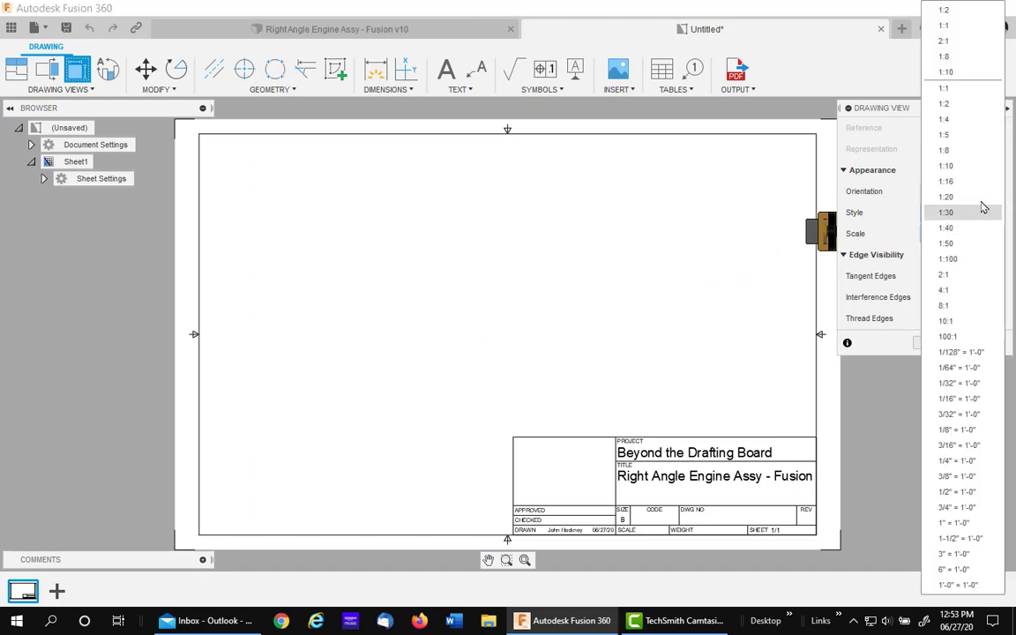
click(971, 101)
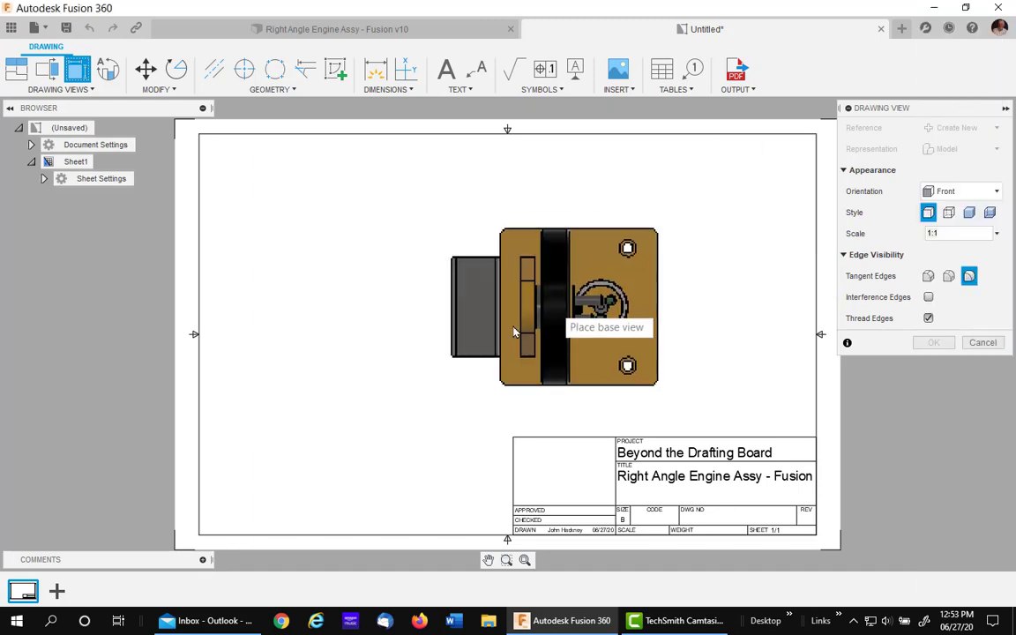
click(959, 193)
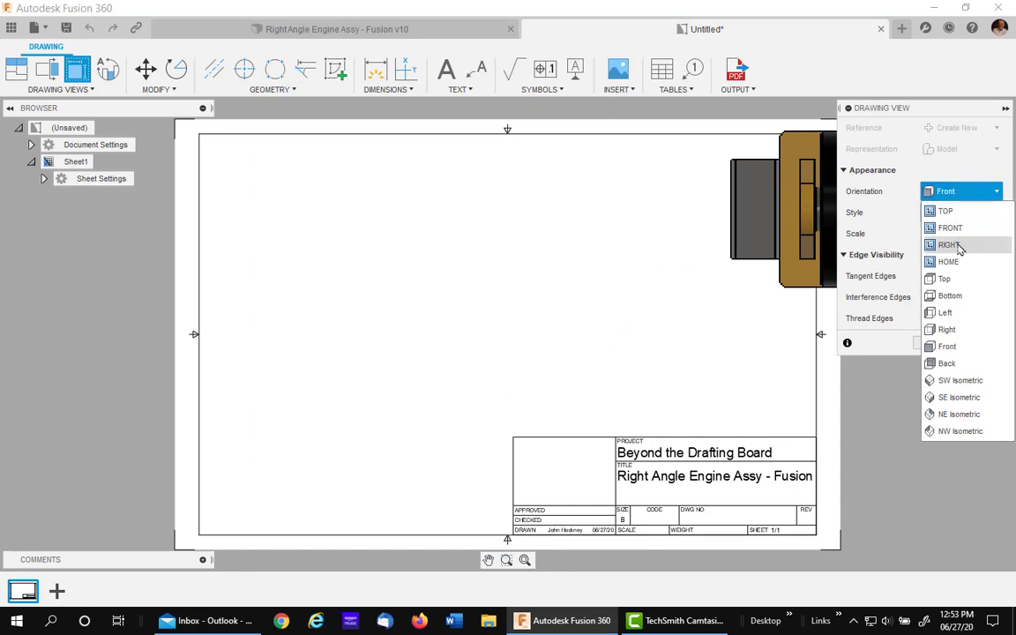
click(891, 258)
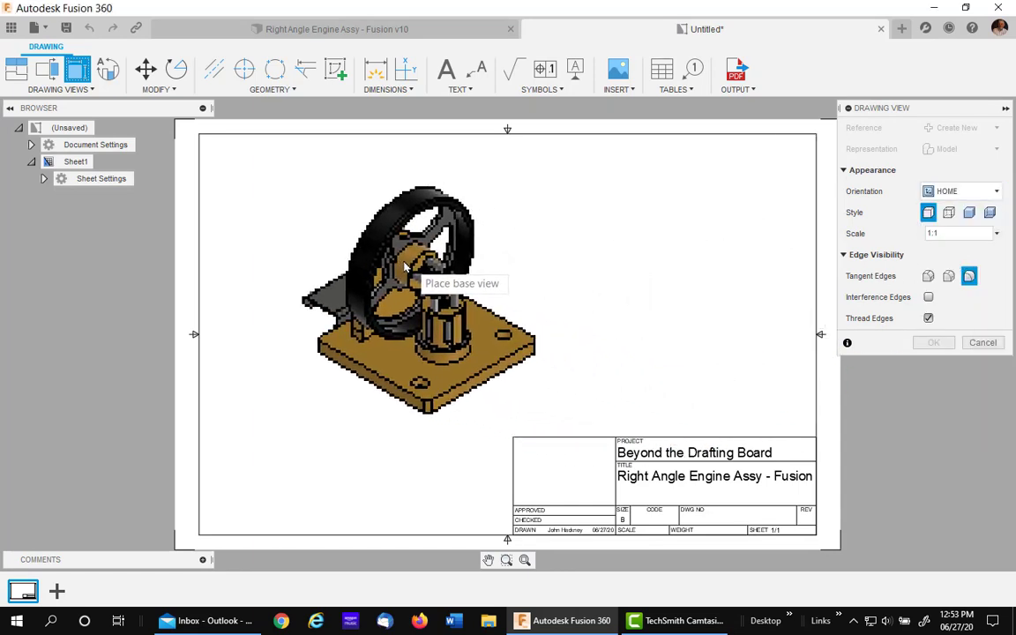
click(397, 262)
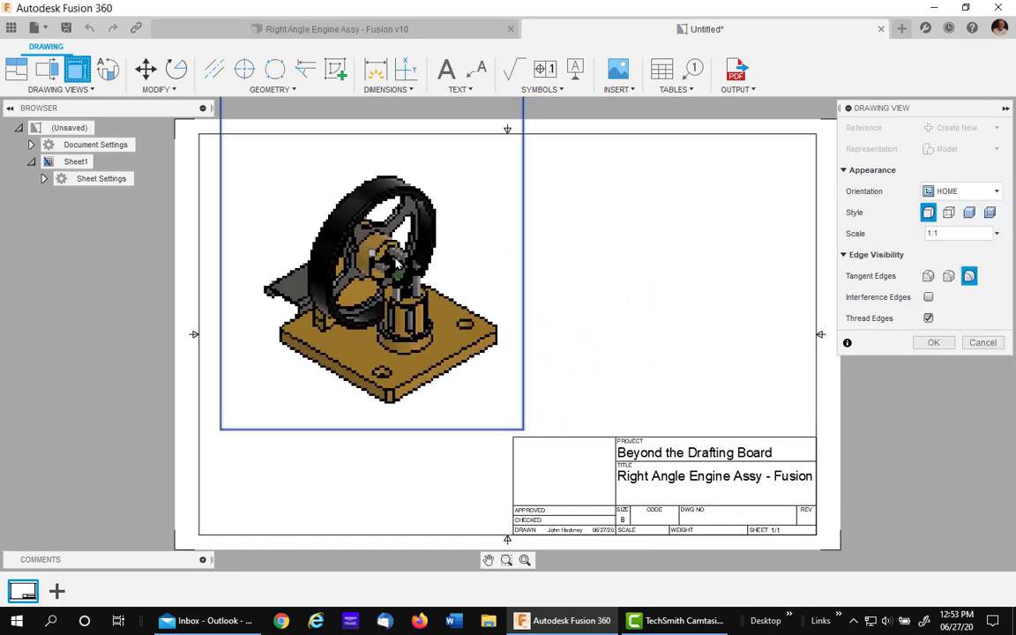
click(933, 343)
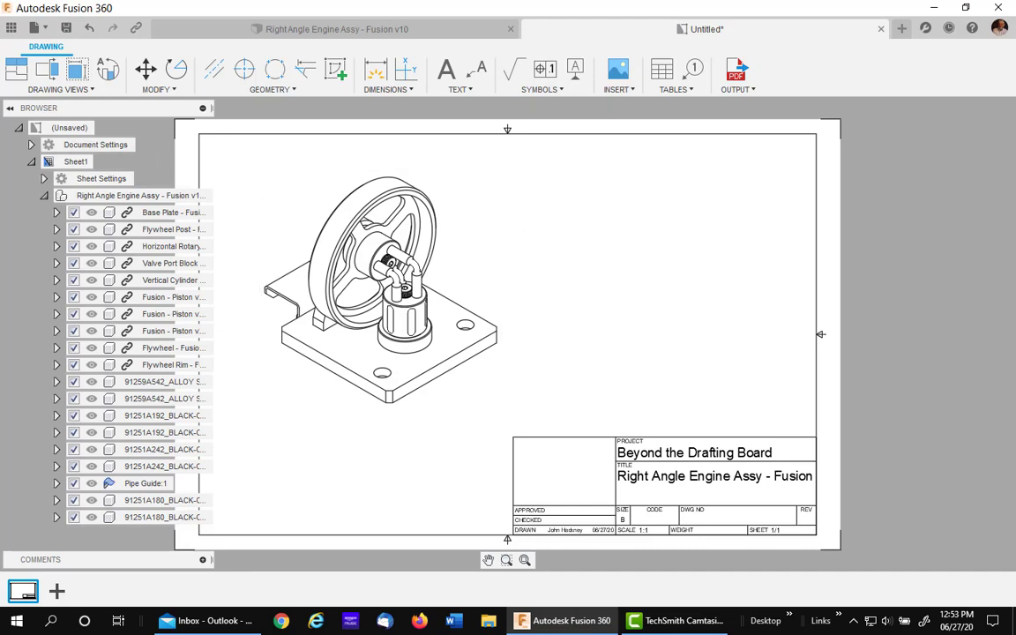
Start a Base Plate drawing in the existing engine drawing, placed on a new sheet.
click(281, 30)
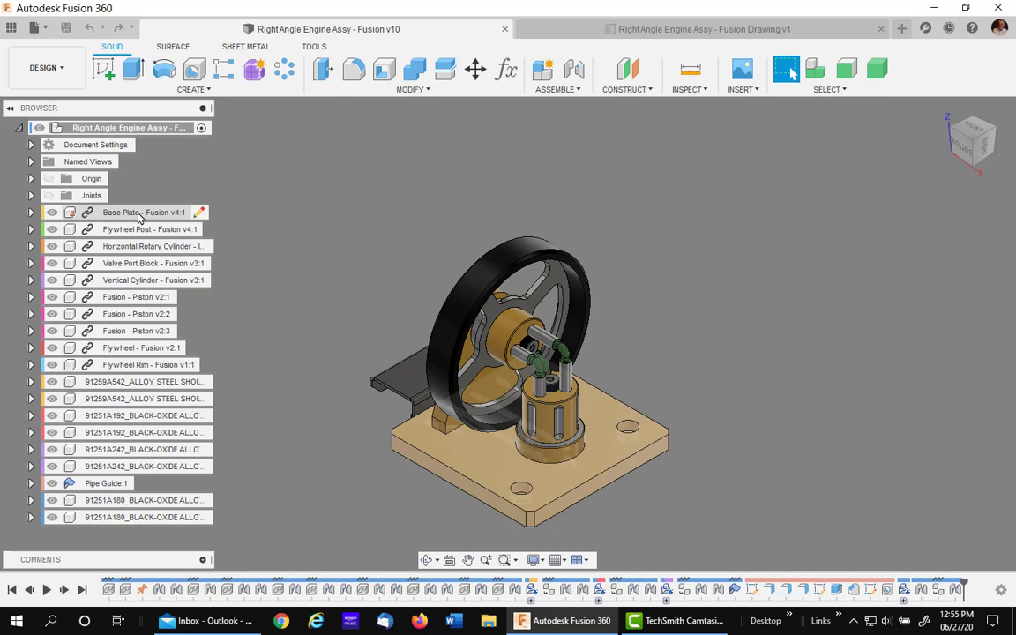
right_click(134, 219)
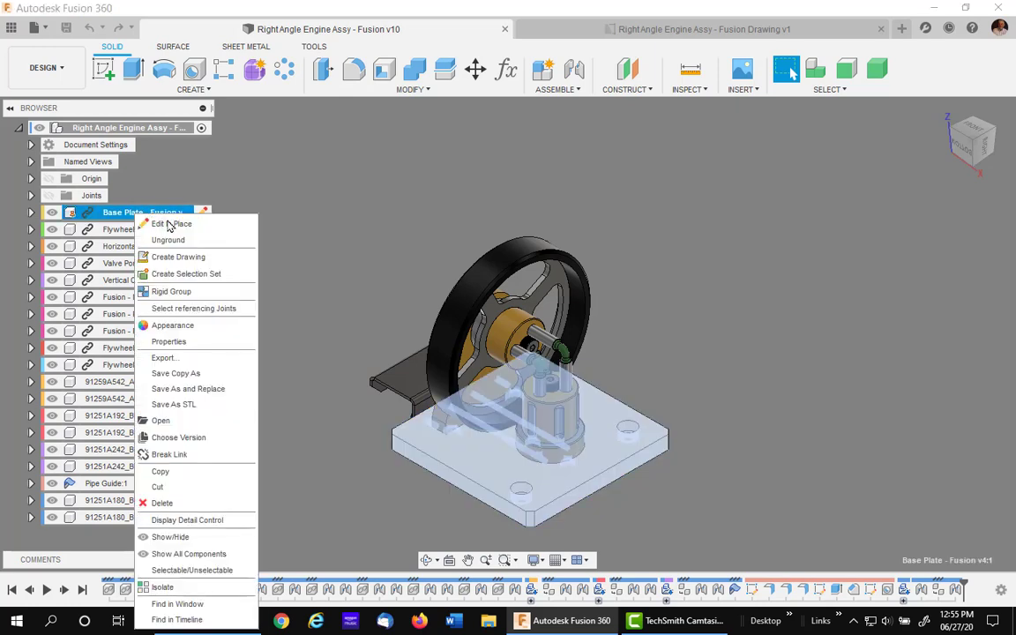
click(179, 257)
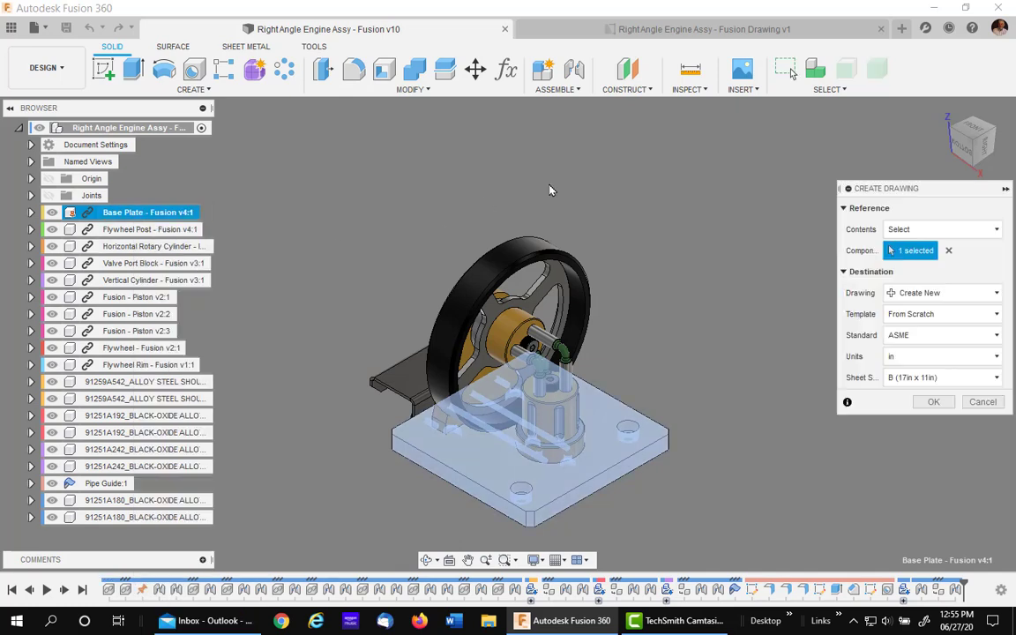
drag(882, 188, 864, 168)
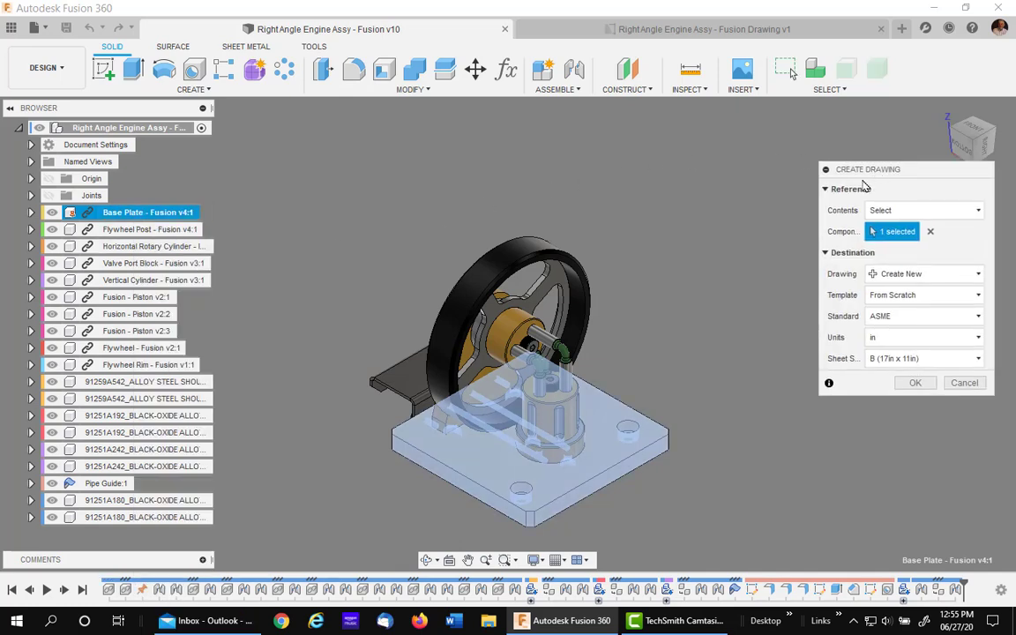
click(966, 275)
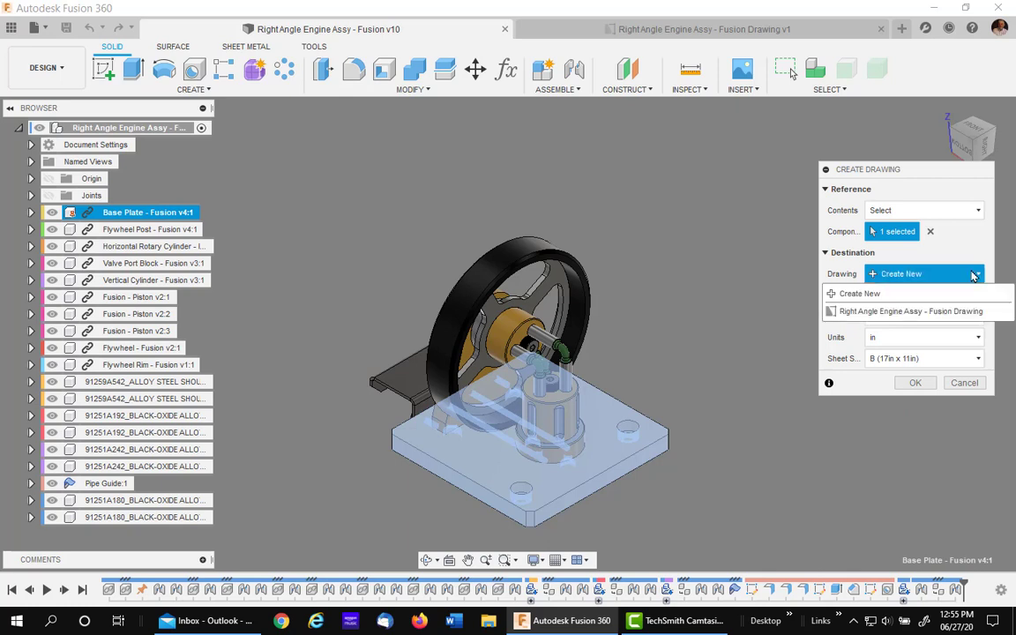
click(918, 313)
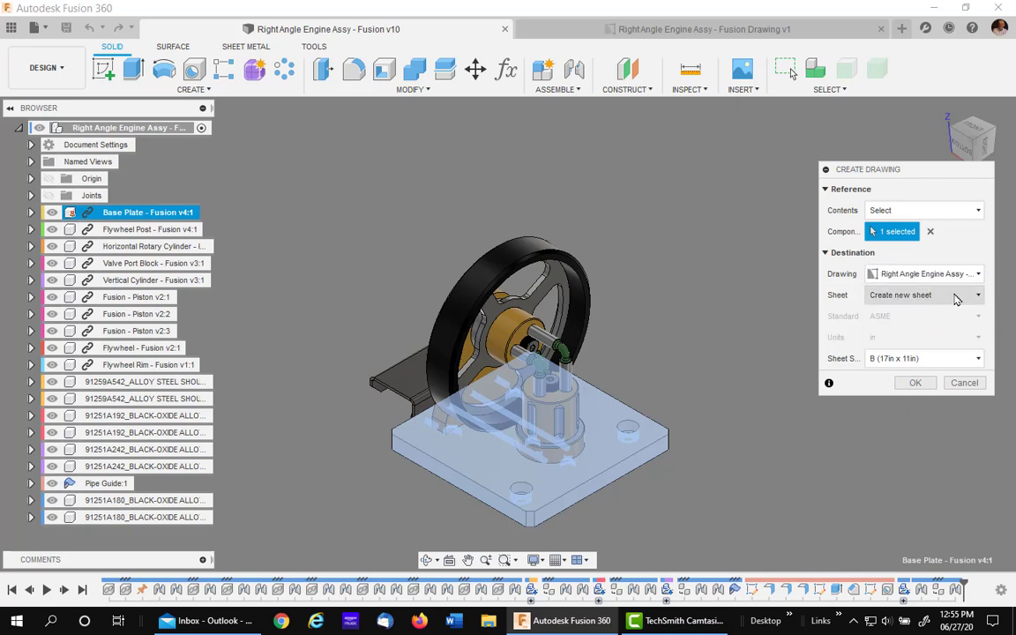
click(959, 299)
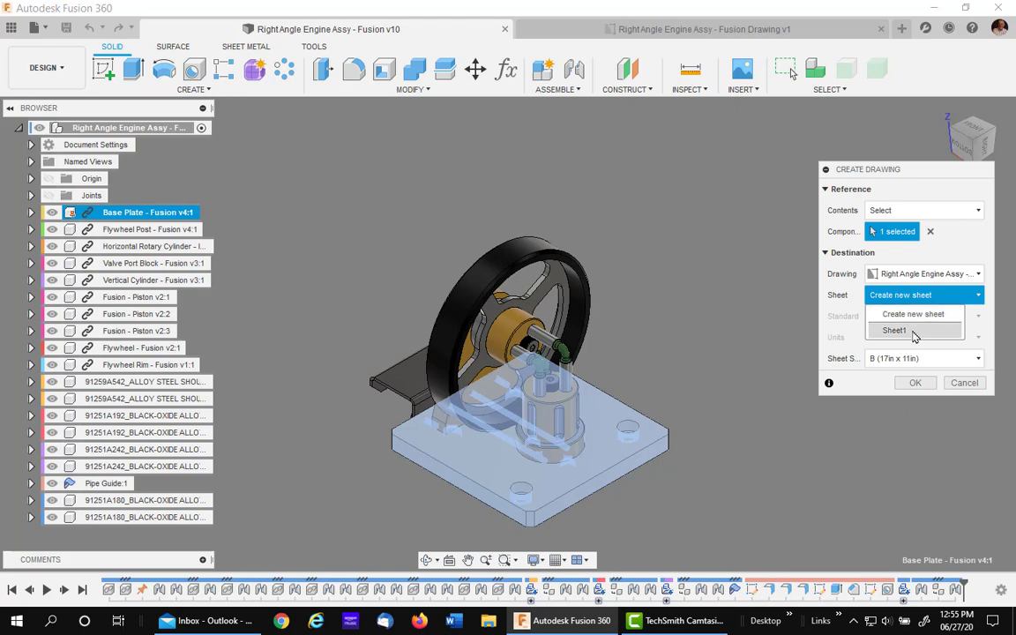
click(922, 315)
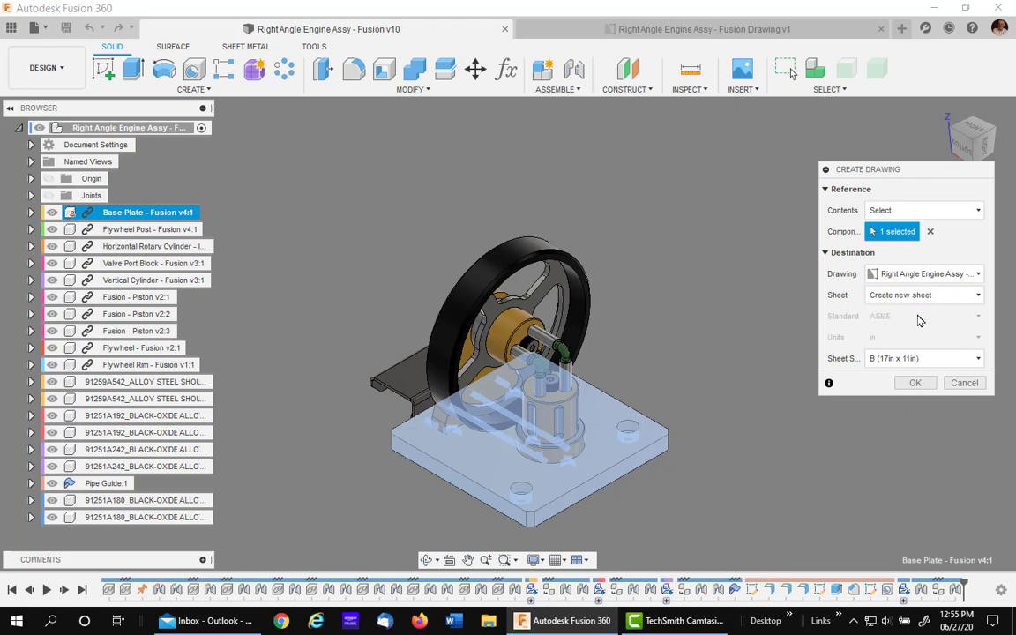
click(916, 383)
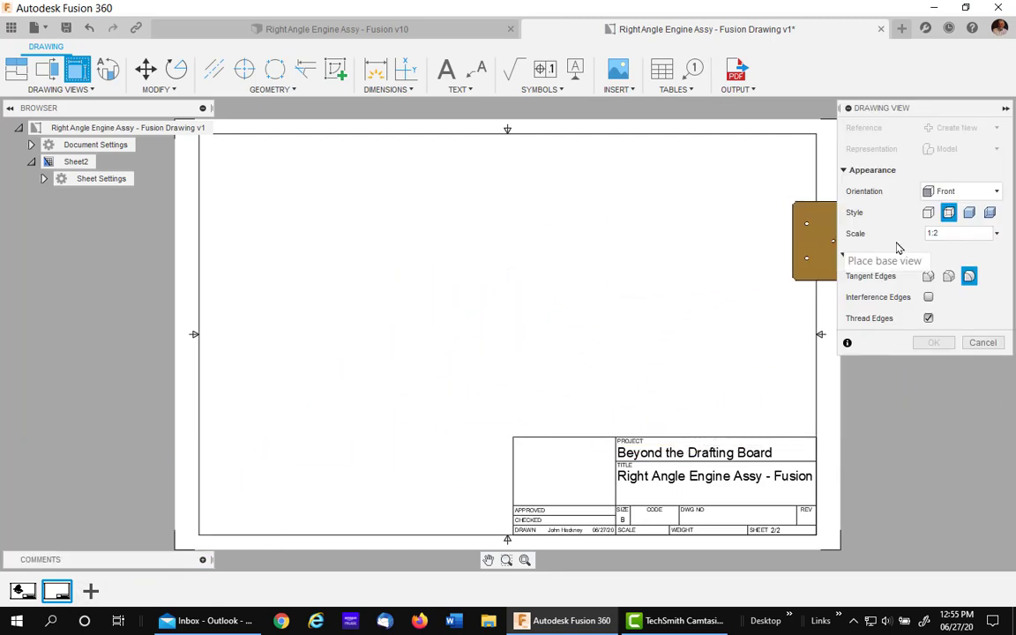
Place a 1:1 Base Plate base view left of the sheet centre.
click(997, 234)
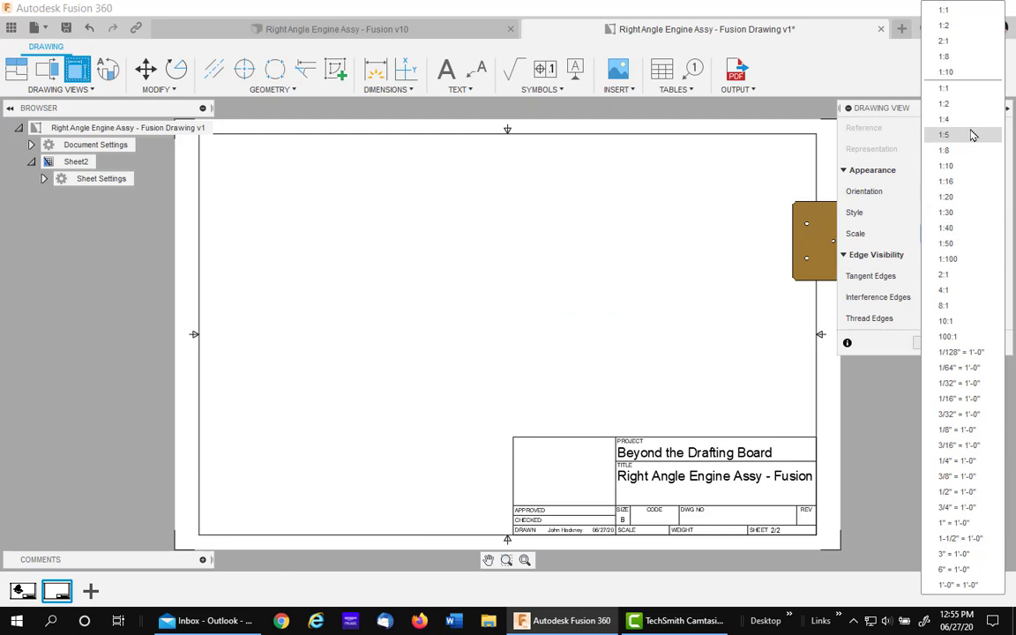
click(948, 12)
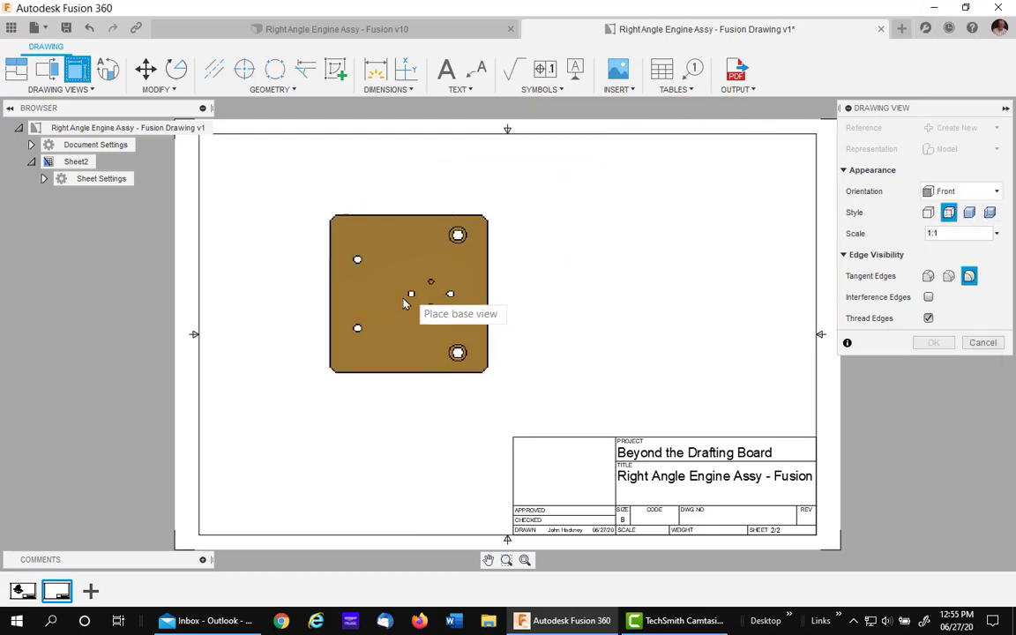
click(383, 303)
click(926, 342)
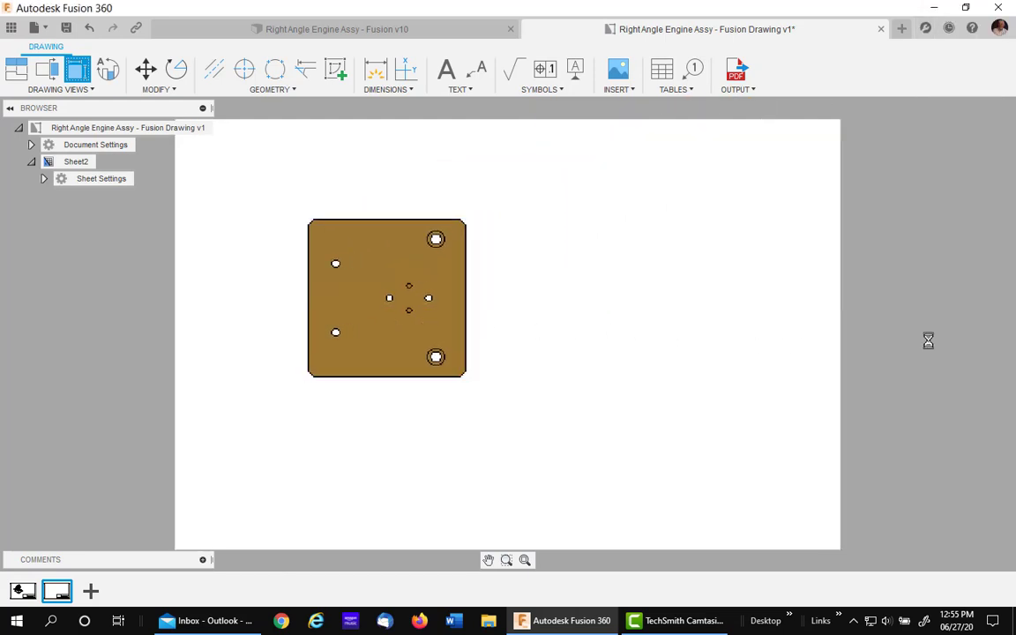
Add a projected side view to the right of the Base Plate view.
right_click(397, 264)
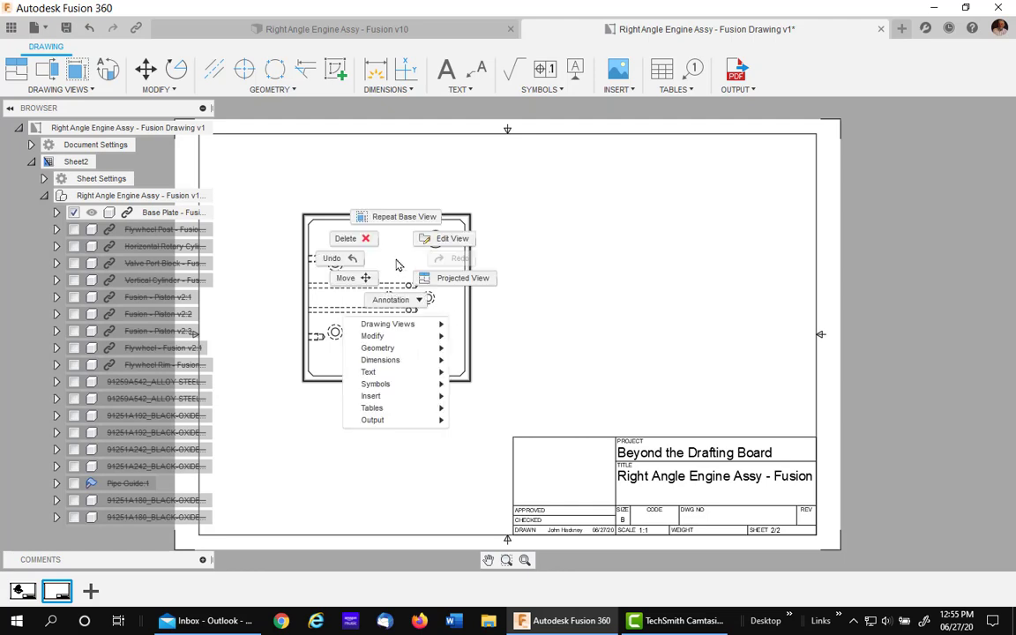
click(446, 275)
click(449, 283)
click(634, 282)
right_click(633, 279)
click(678, 285)
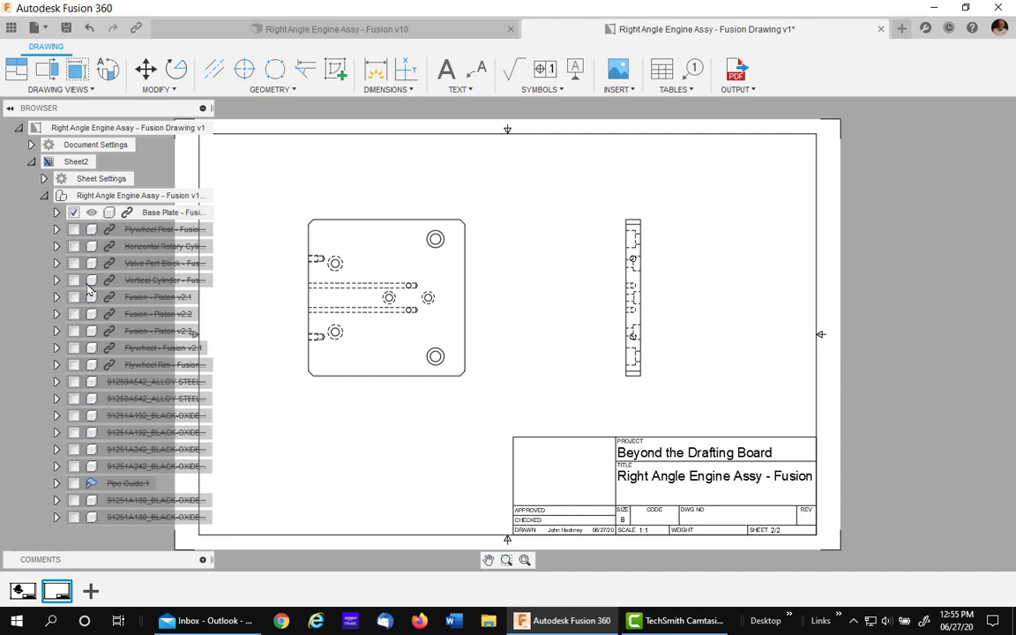
Save the drawing as a new version with the default 'User Saved' description.
click(75, 212)
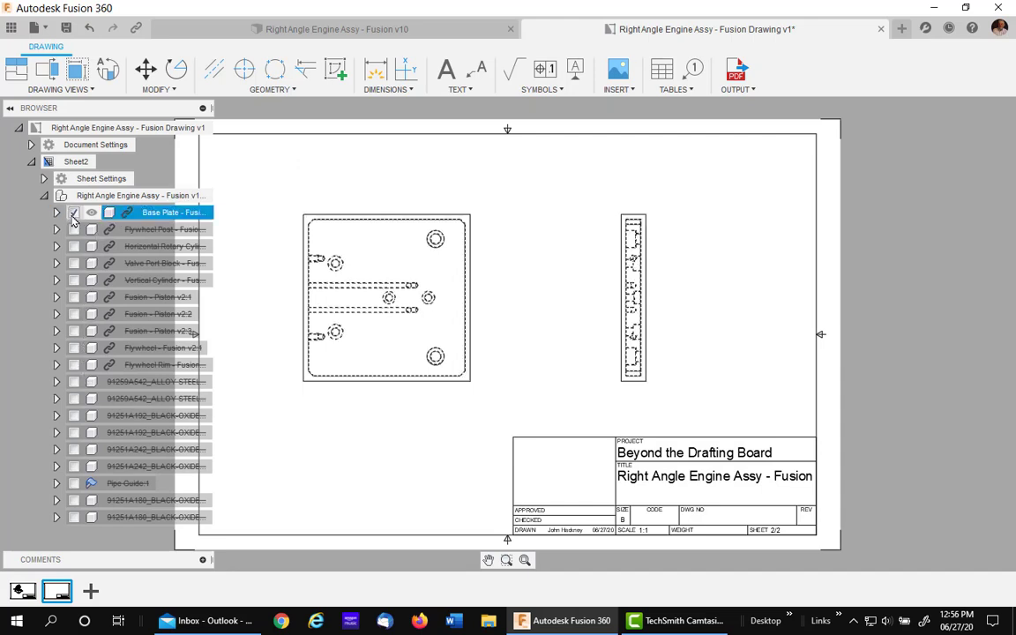
key(Escape)
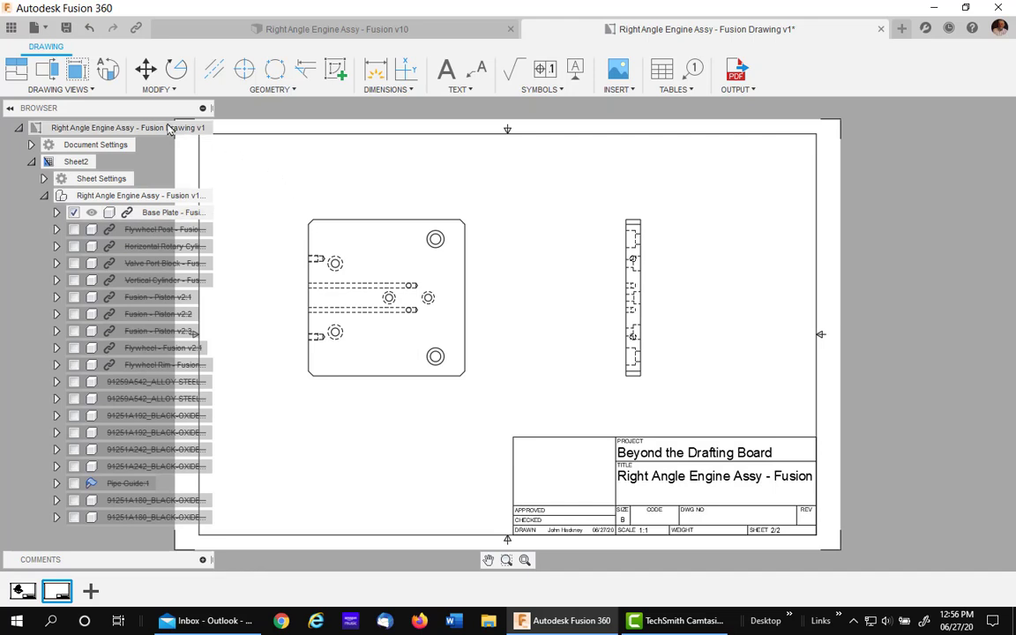
click(66, 28)
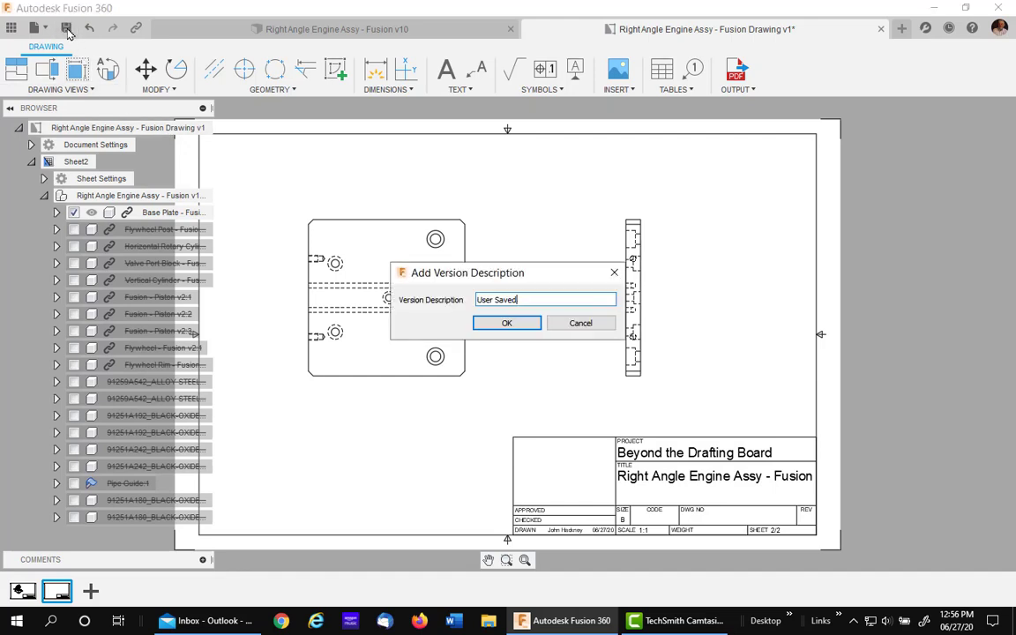
click(508, 323)
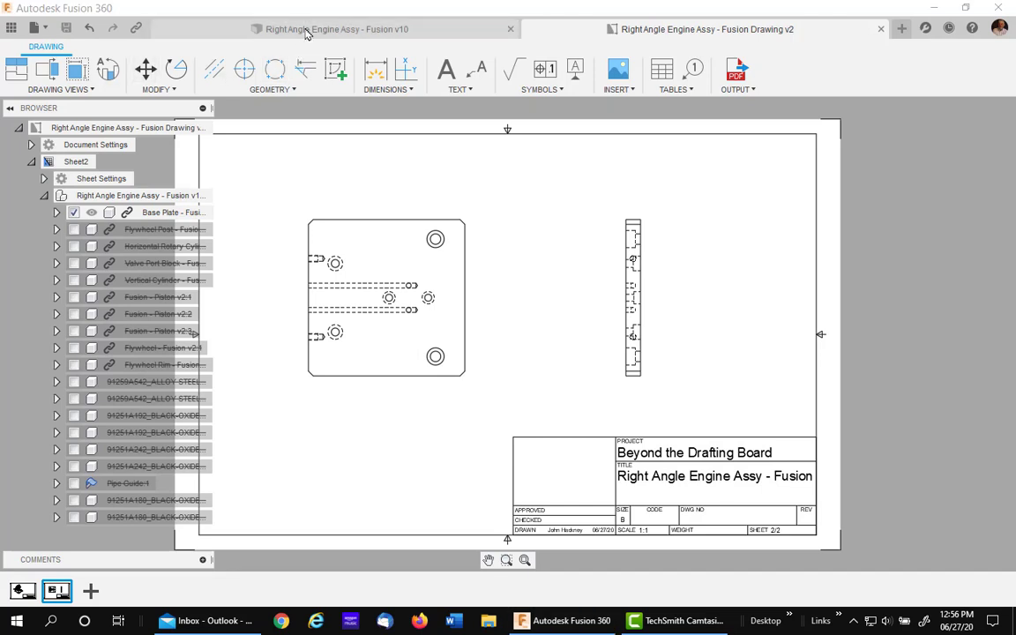
Start a Flywheel Post drawing on a new Sheet3 of the existing engine drawing.
click(308, 30)
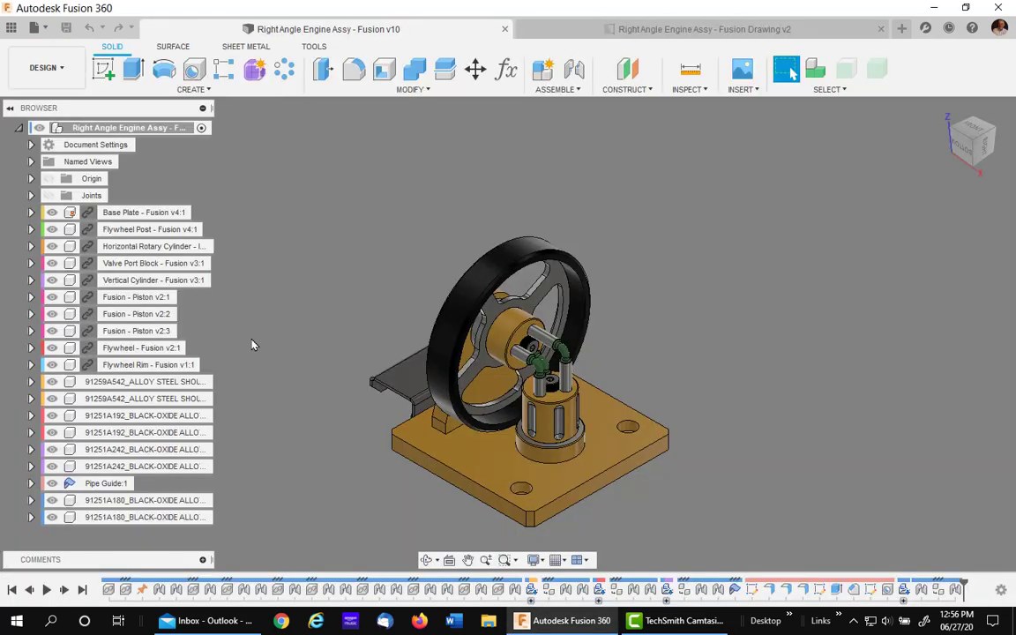
right_click(148, 232)
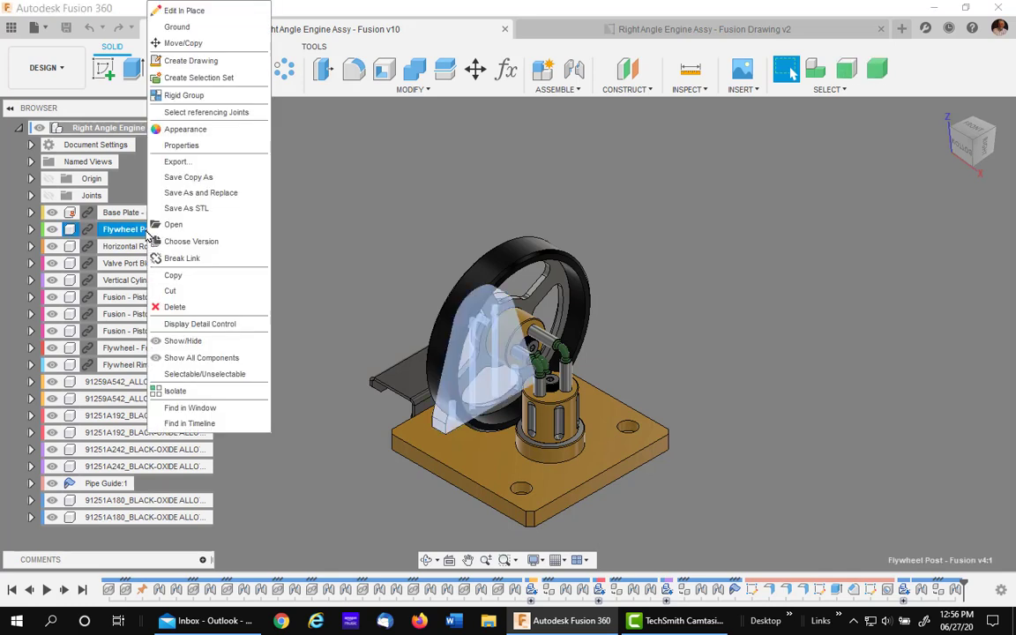
click(191, 61)
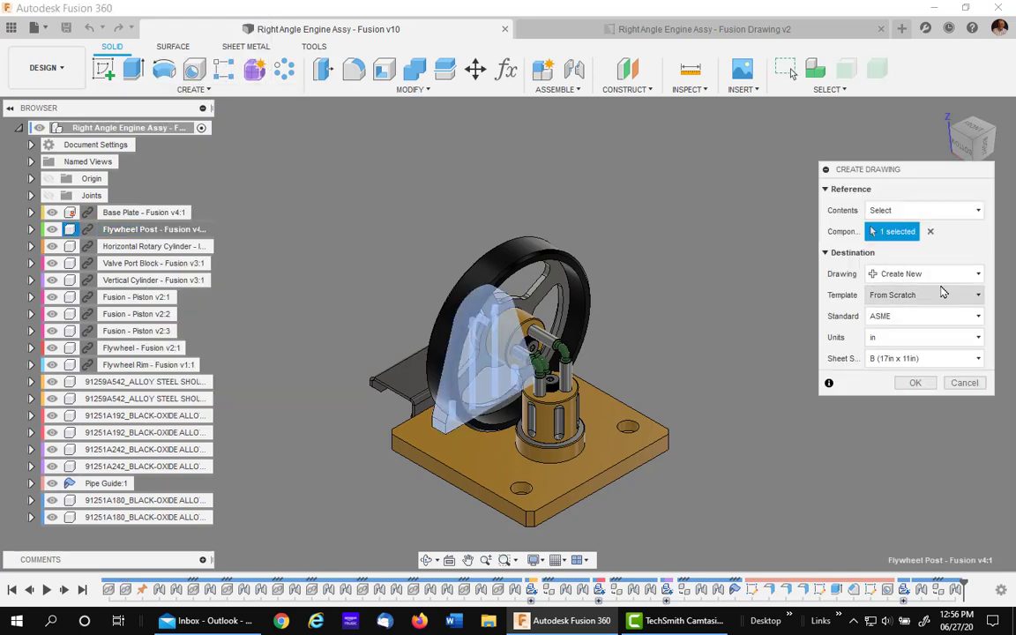
click(964, 277)
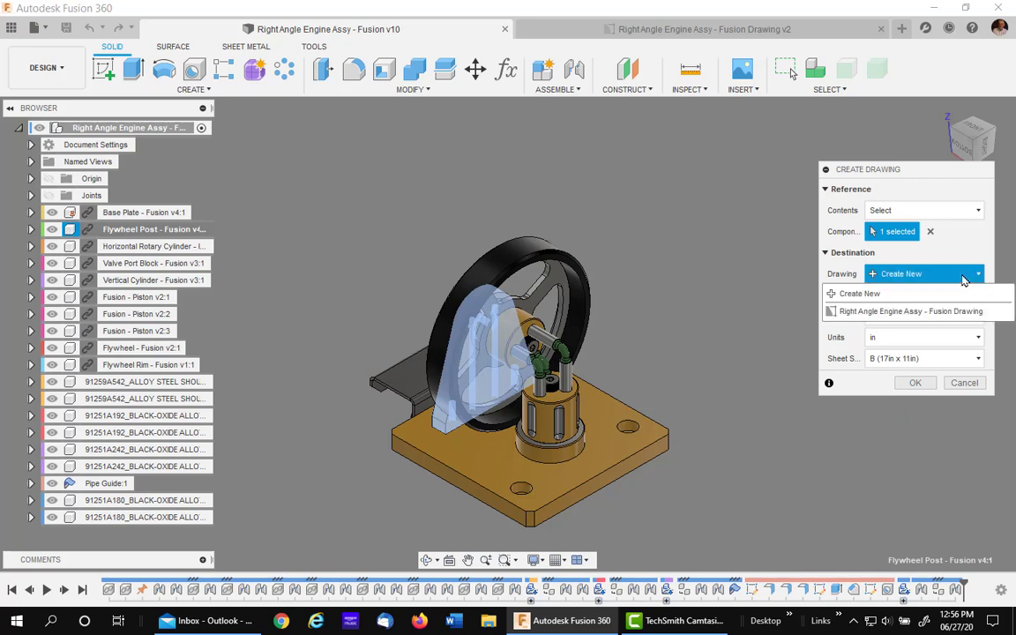
click(923, 314)
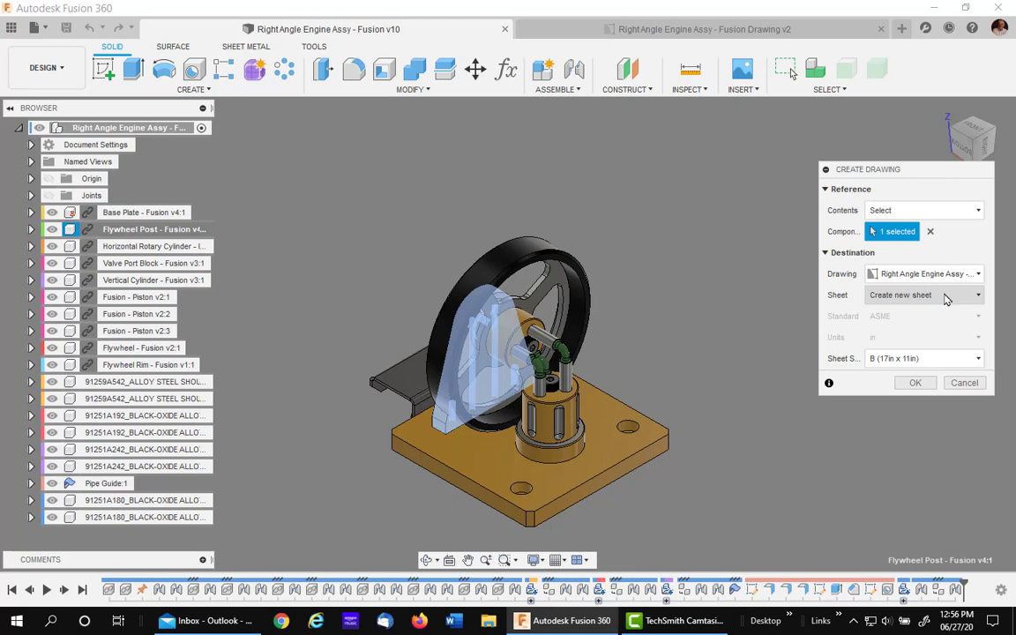
click(917, 385)
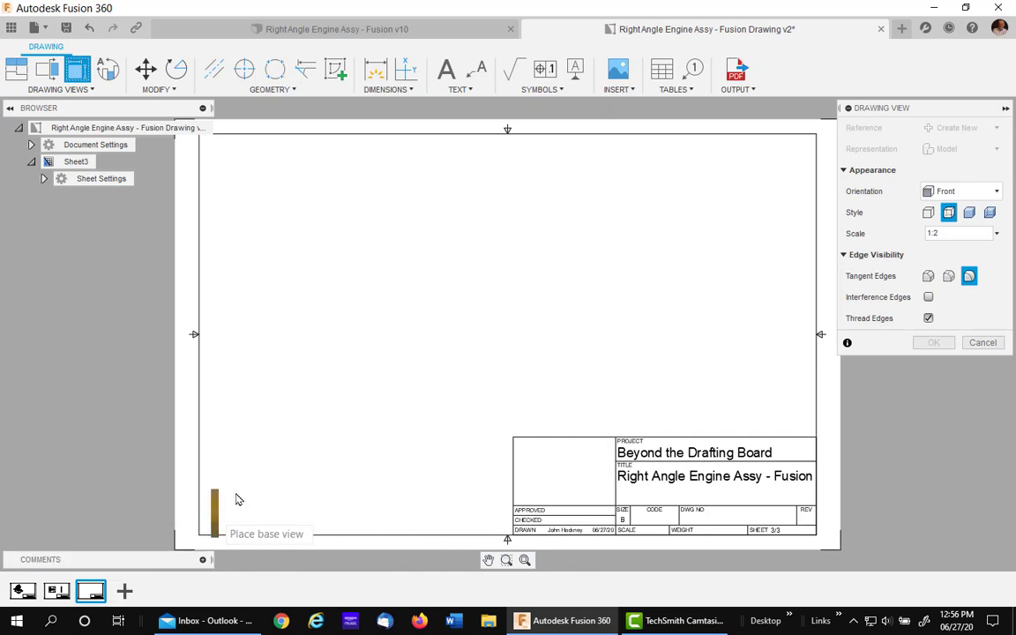
Place a 1:1 Flywheel Post base view left of the sheet centre.
click(997, 234)
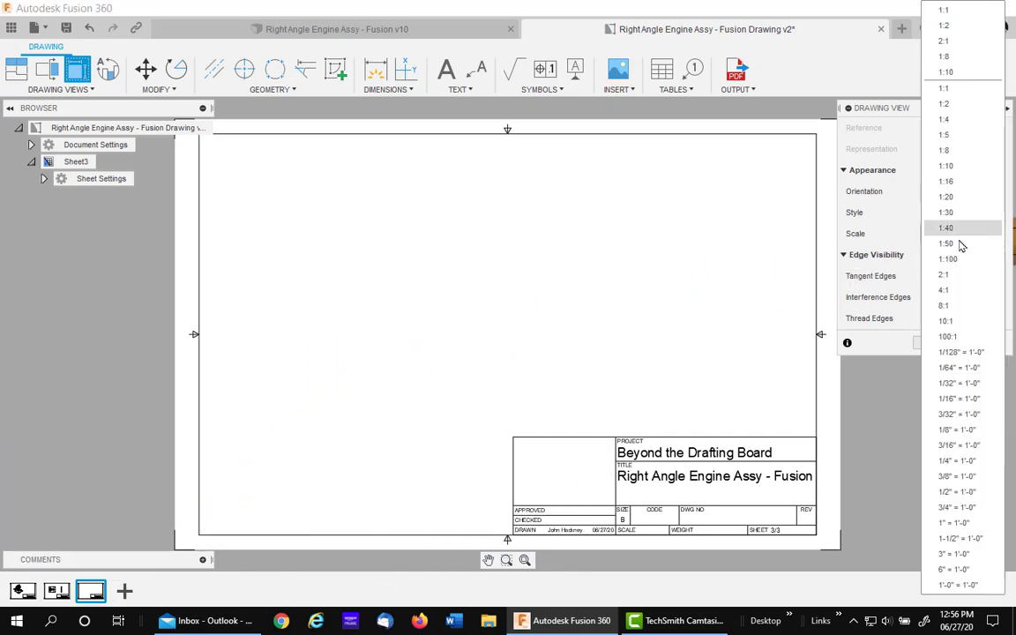
click(960, 13)
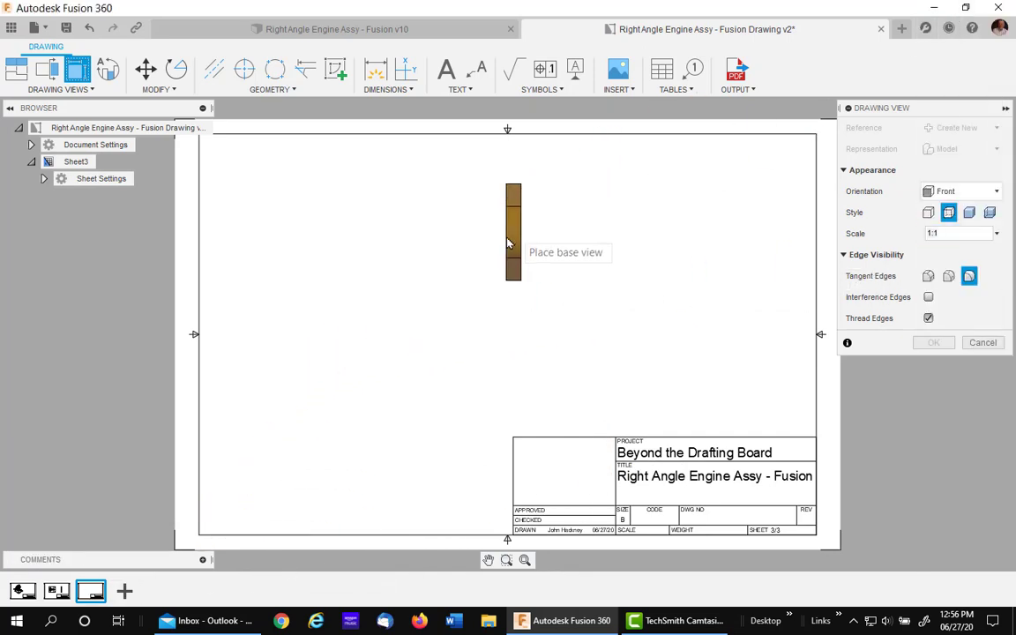
click(382, 314)
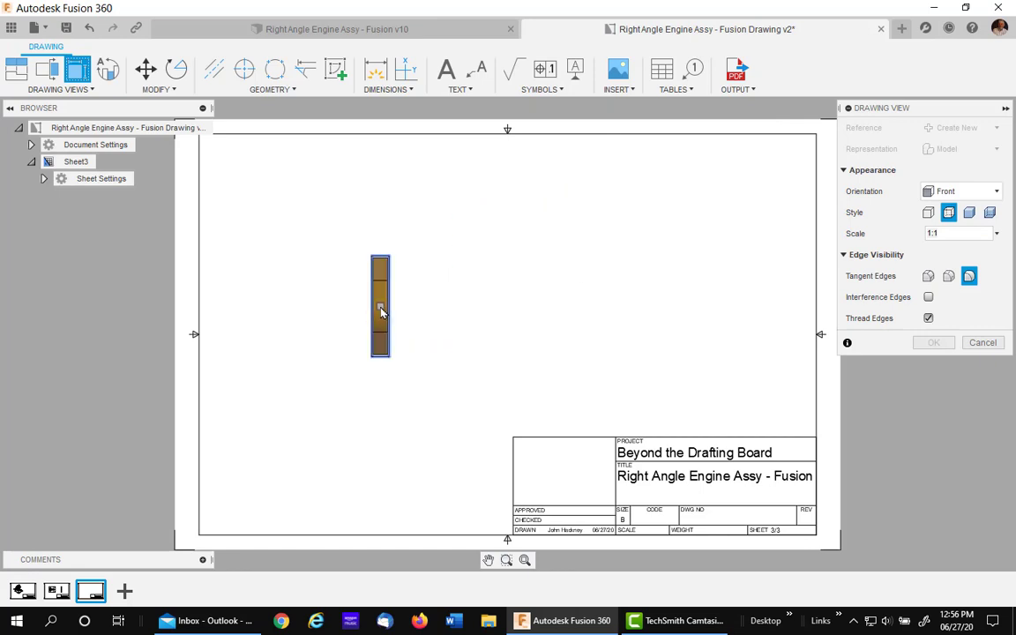
click(925, 343)
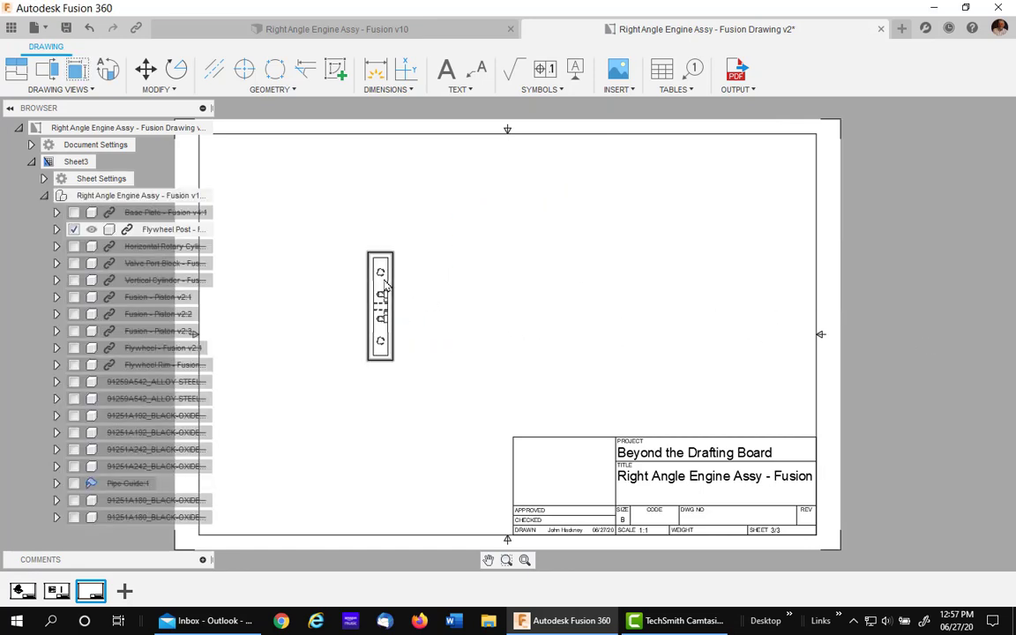
Add a projected side view to its right and save the drawing as a new version.
right_click(385, 282)
click(446, 297)
click(395, 295)
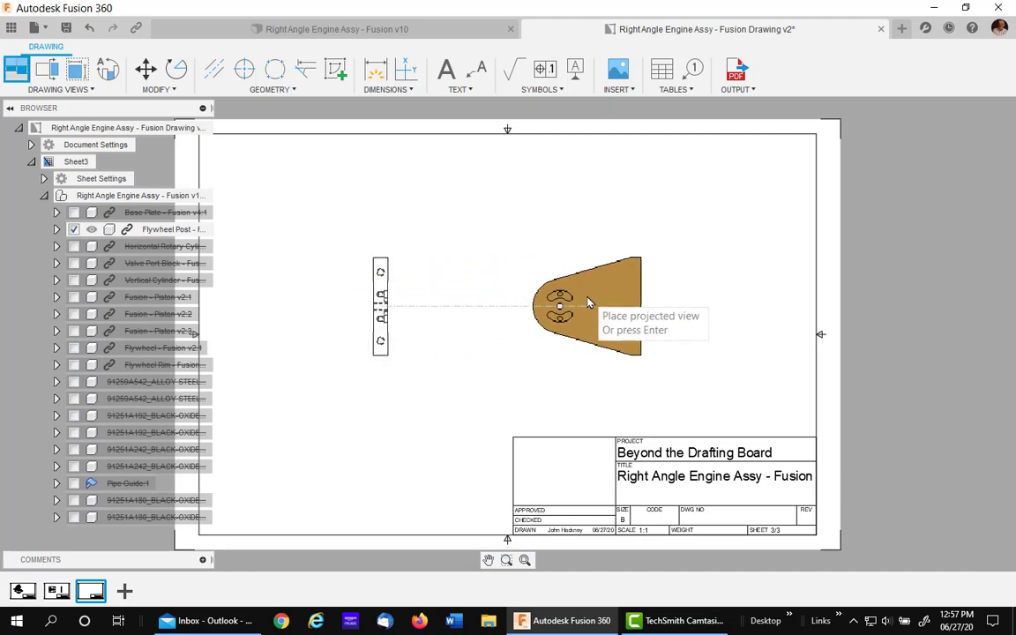
right_click(585, 295)
click(623, 301)
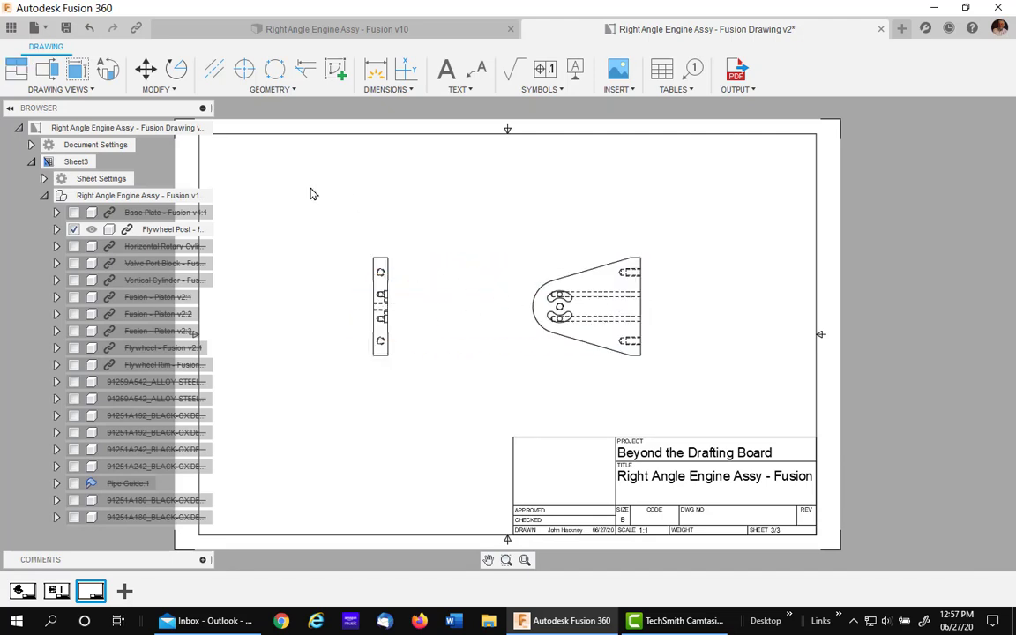
click(67, 27)
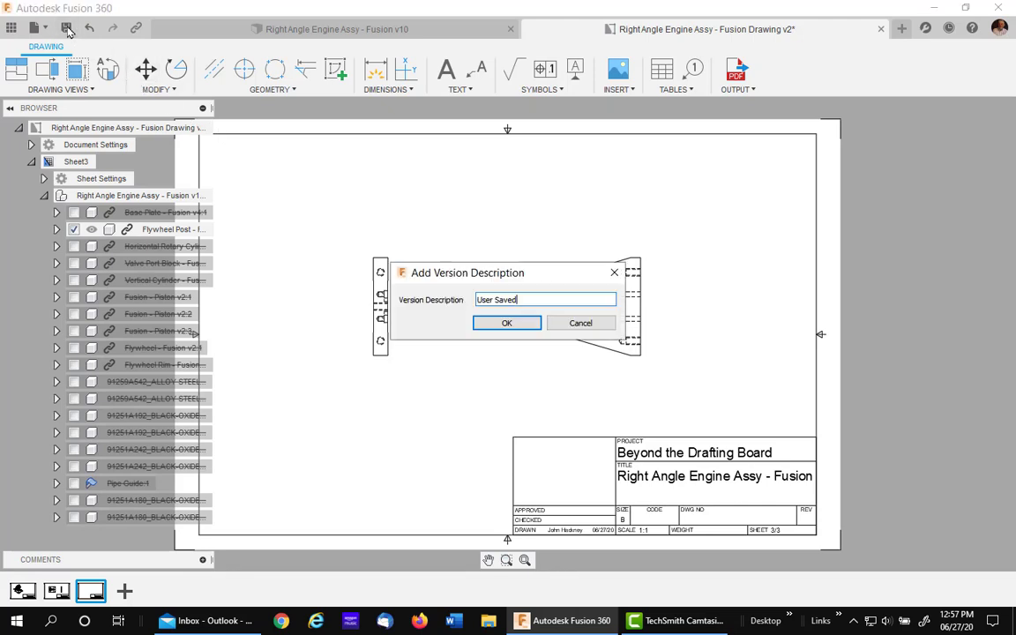
click(524, 325)
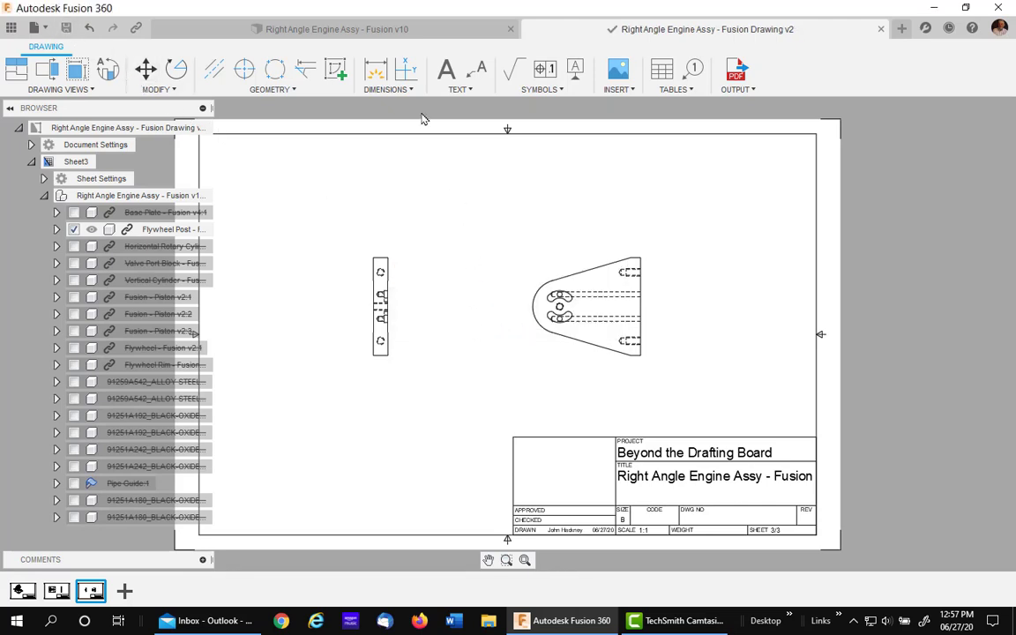
Start a Pipe Guide:1 drawing targeting the existing Right Angle Engine Assy drawing.
click(325, 29)
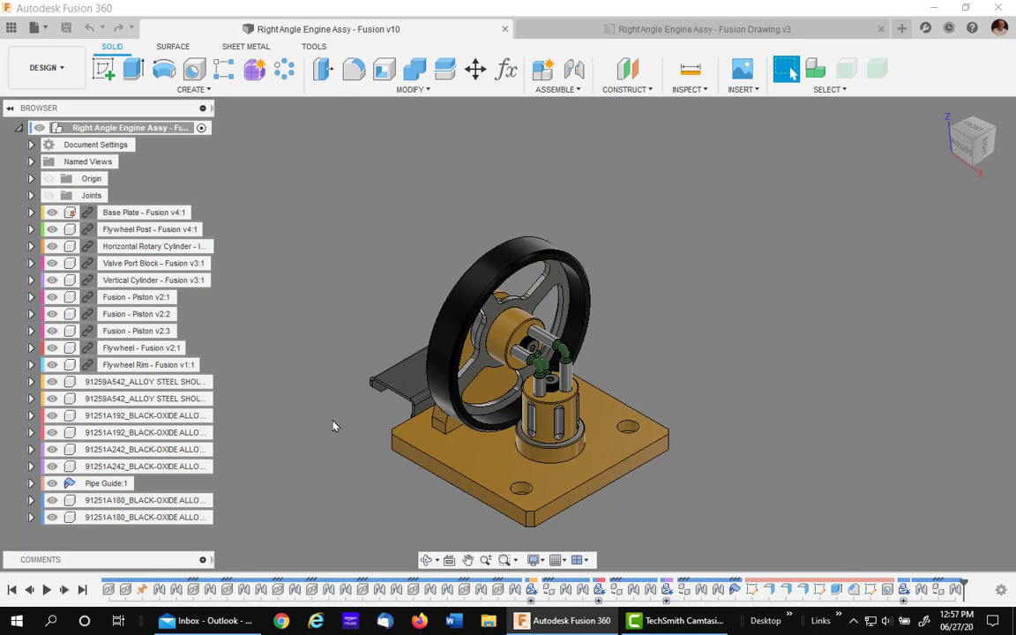
right_click(105, 486)
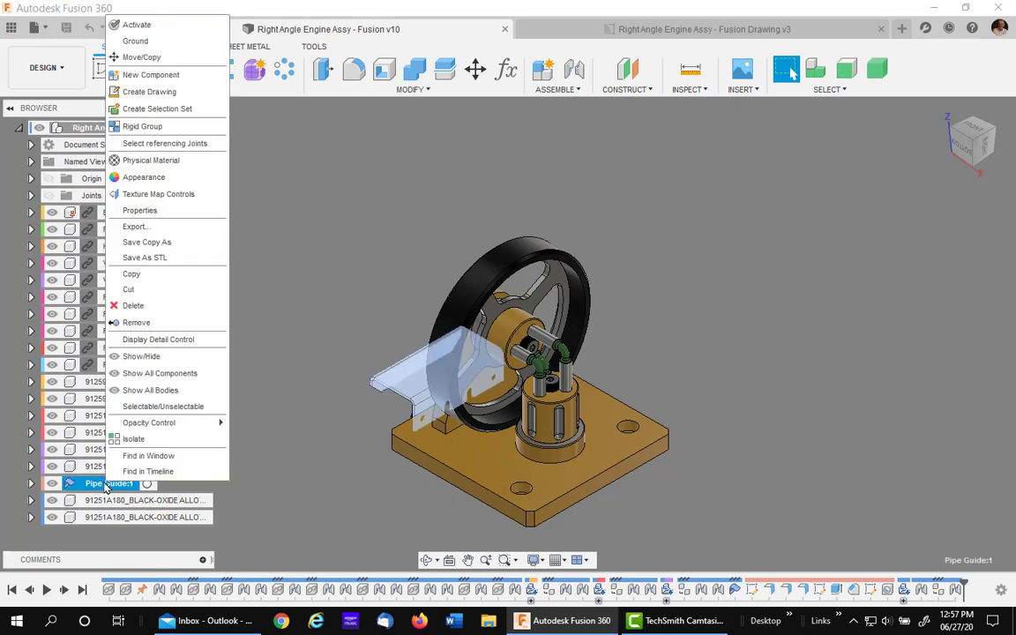
click(171, 92)
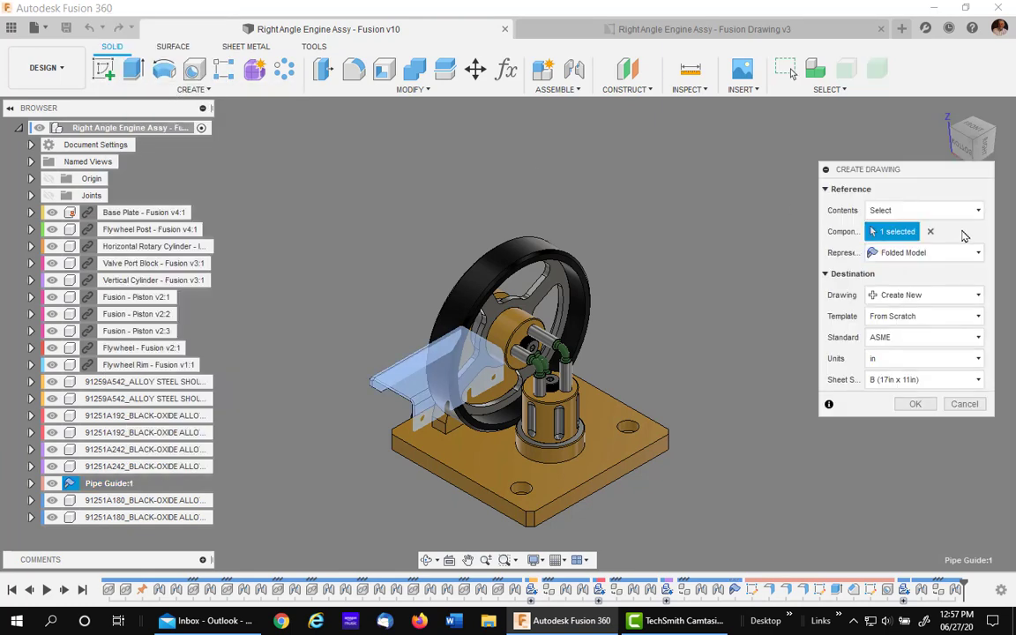
click(938, 297)
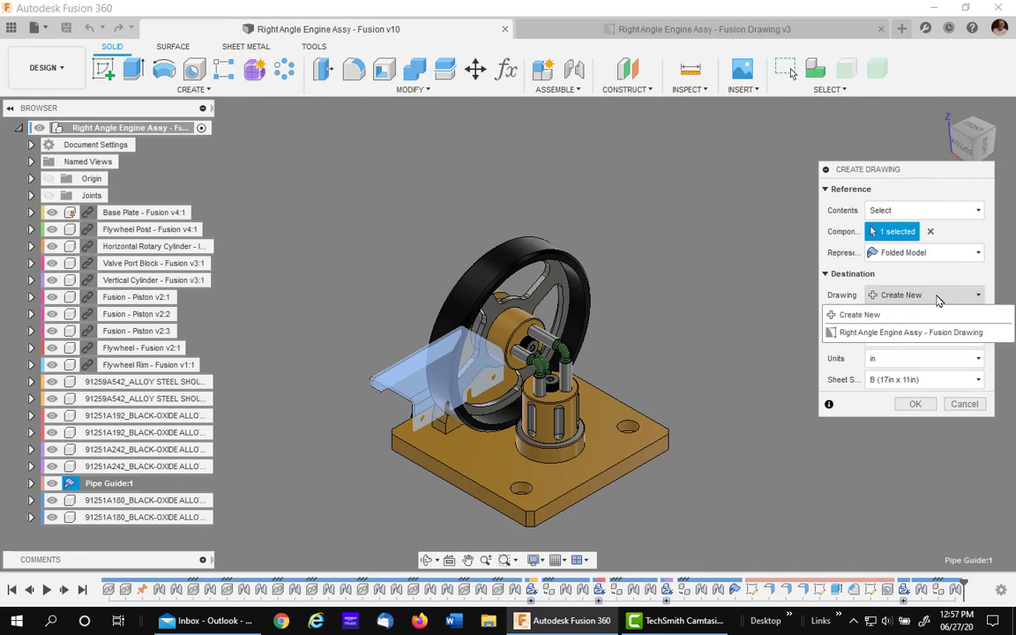
click(932, 332)
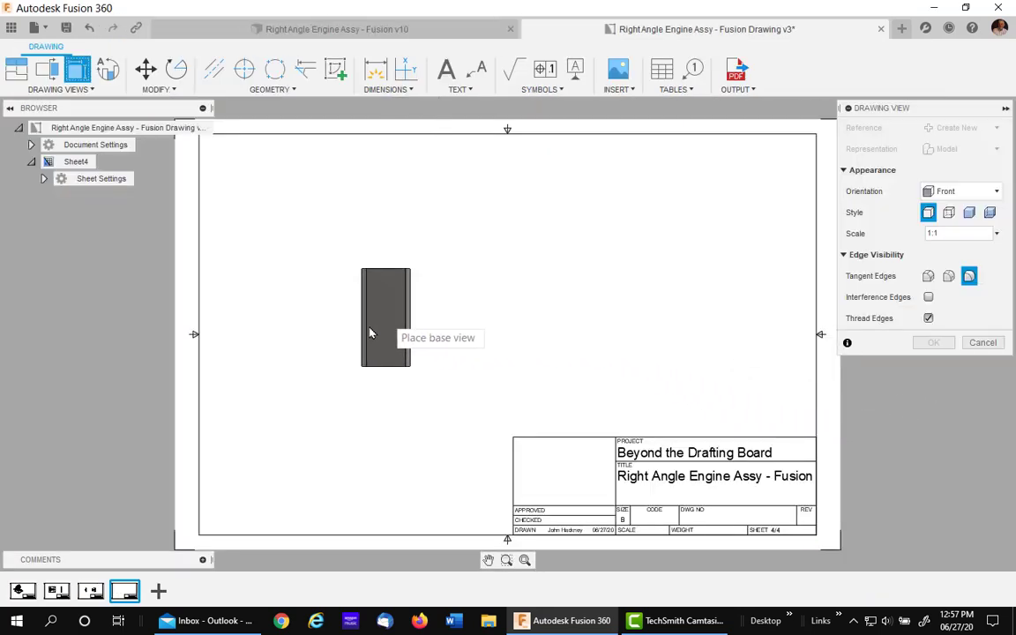
Place a HOME-orientation Pipe Guide base view at 2:1 scale on Sheet4.
click(997, 194)
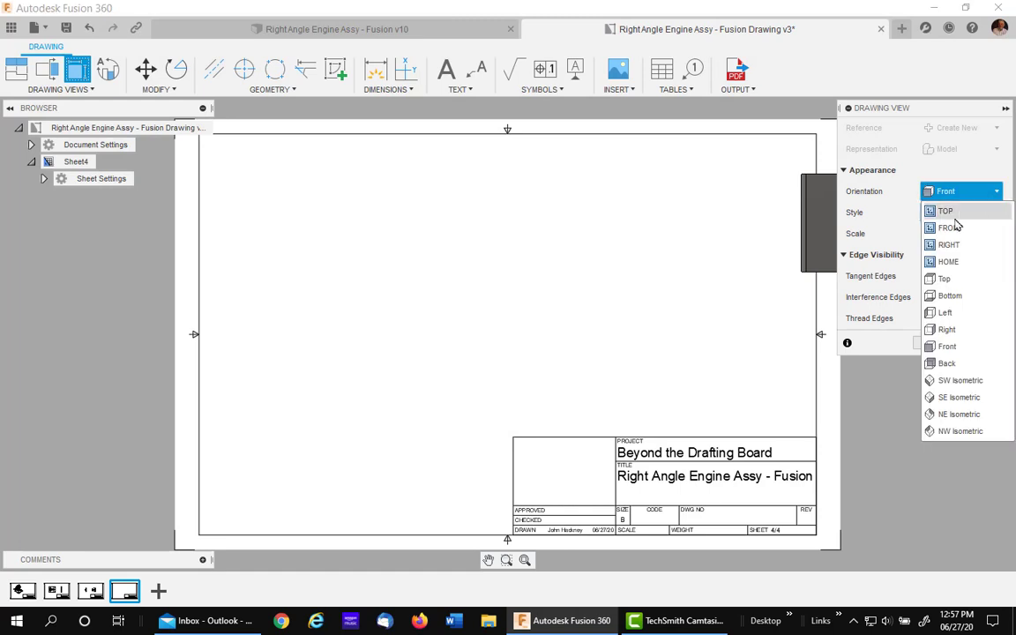
click(959, 265)
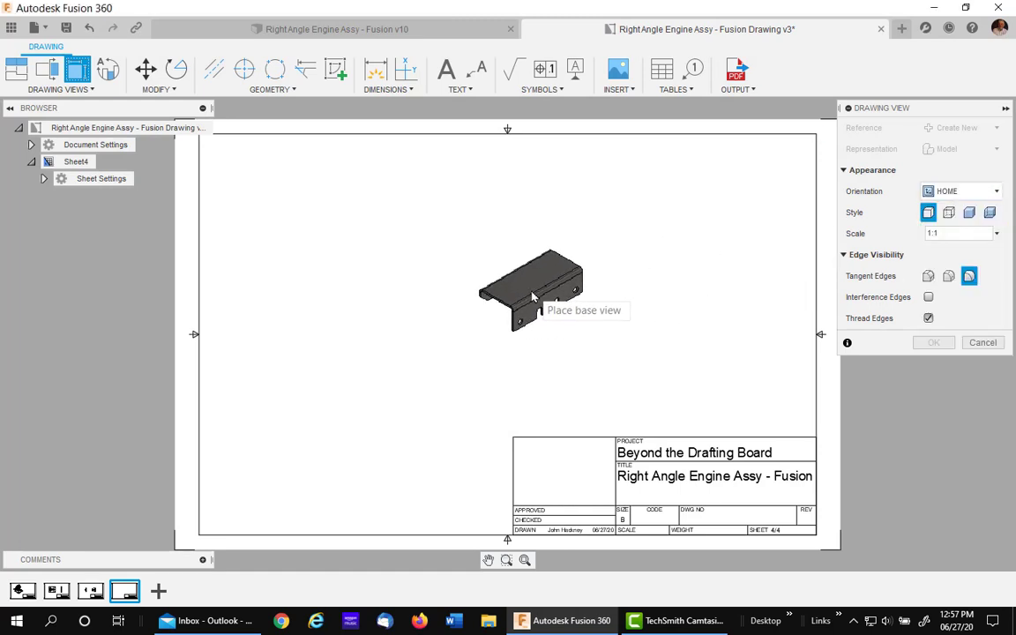
click(991, 233)
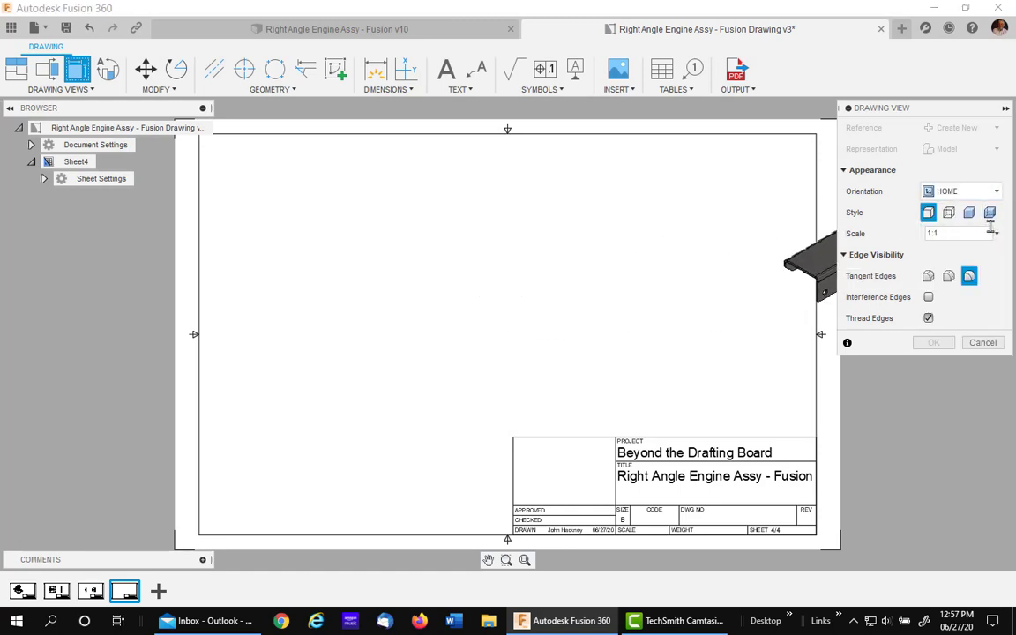
click(997, 233)
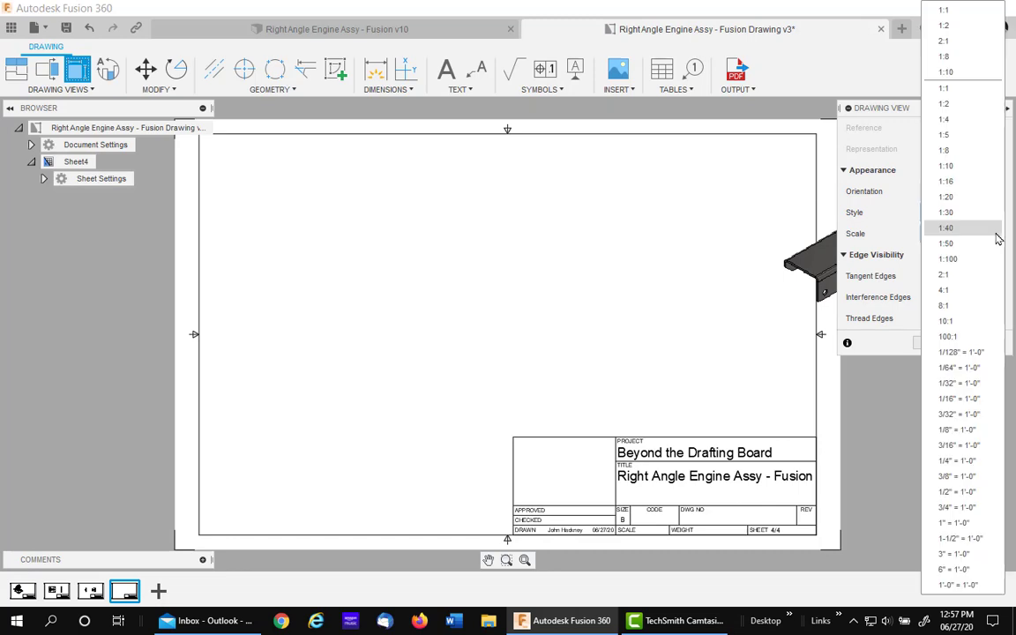
click(945, 42)
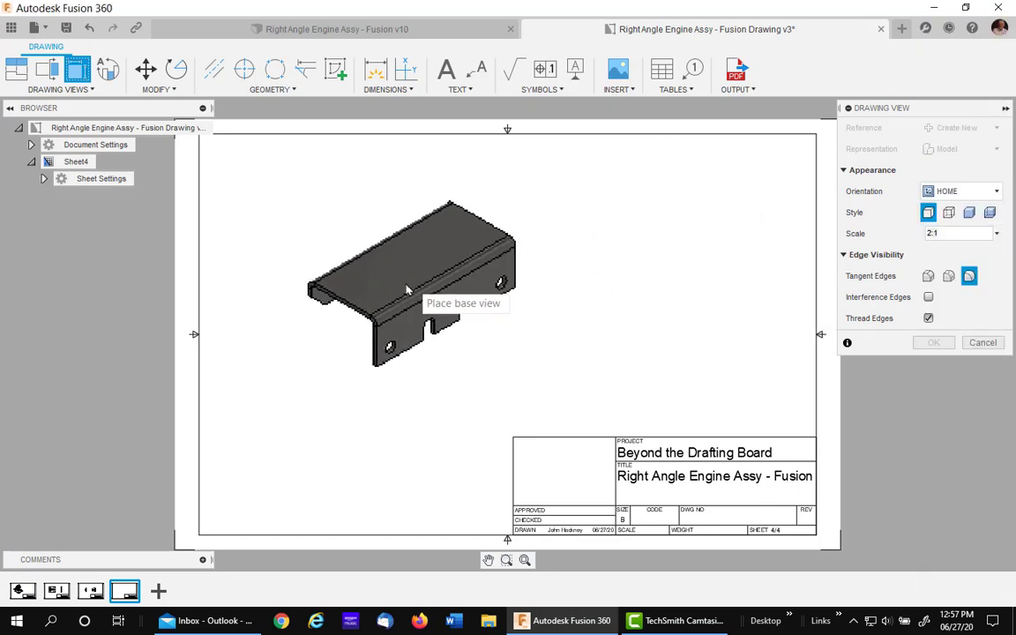
click(377, 285)
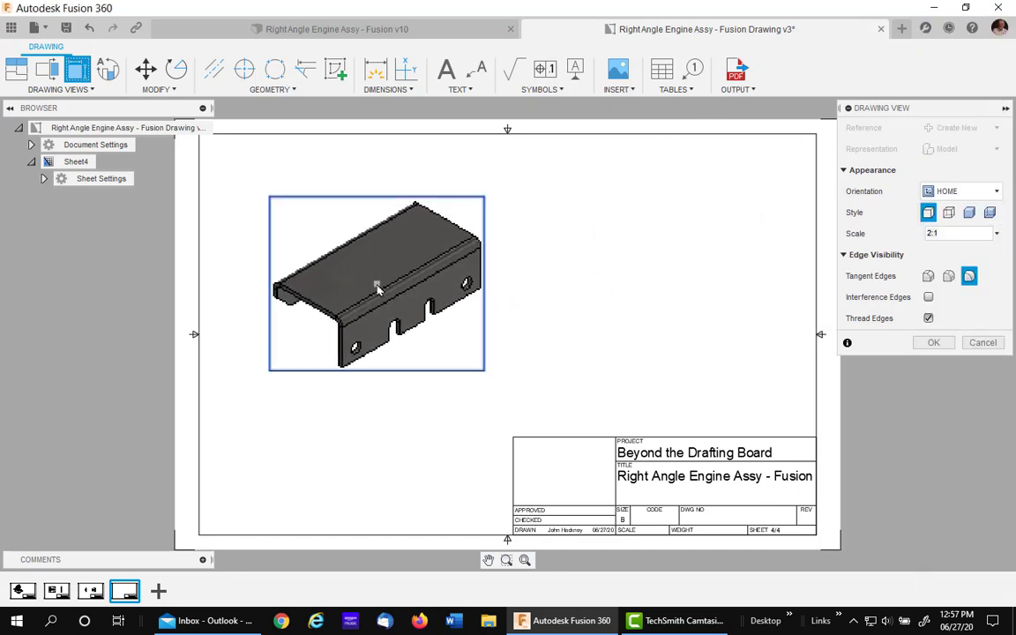
click(934, 344)
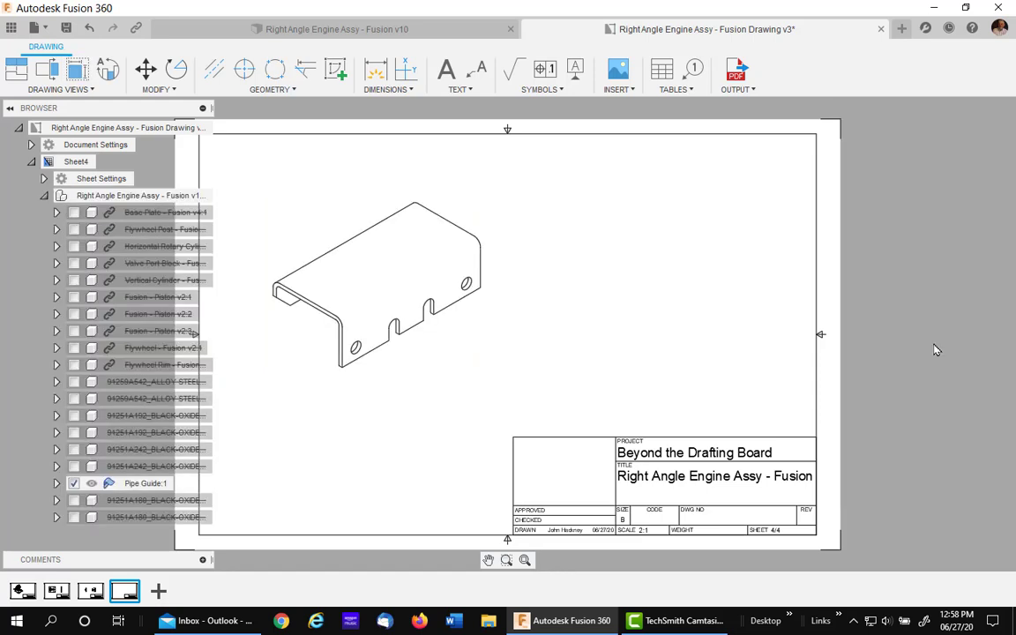
Edit the Pipe Guide view to show interference edges and full-length tangent edges.
right_click(407, 255)
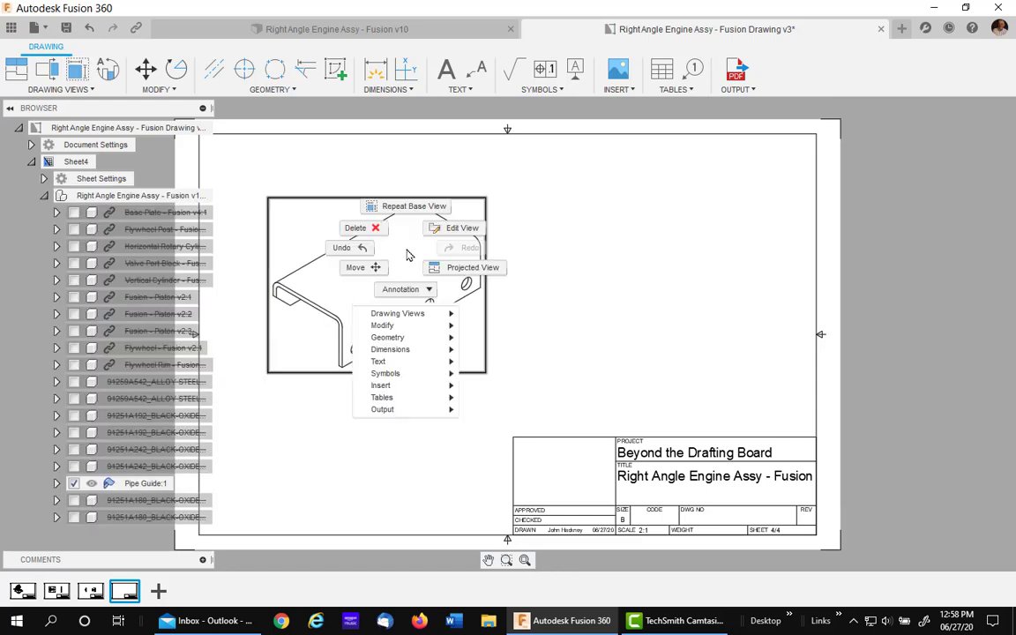
click(462, 228)
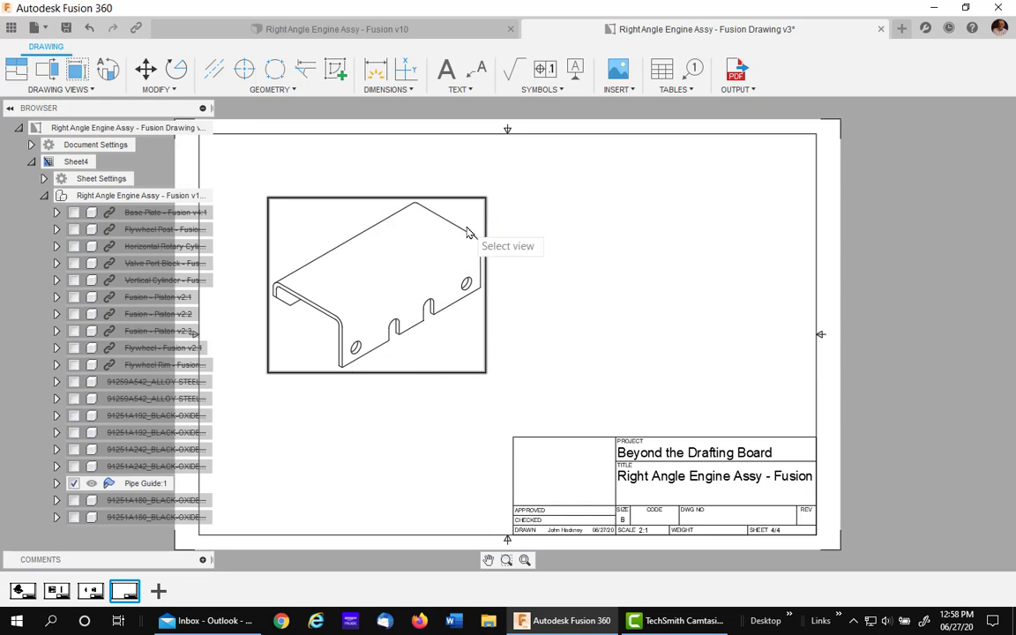
click(456, 245)
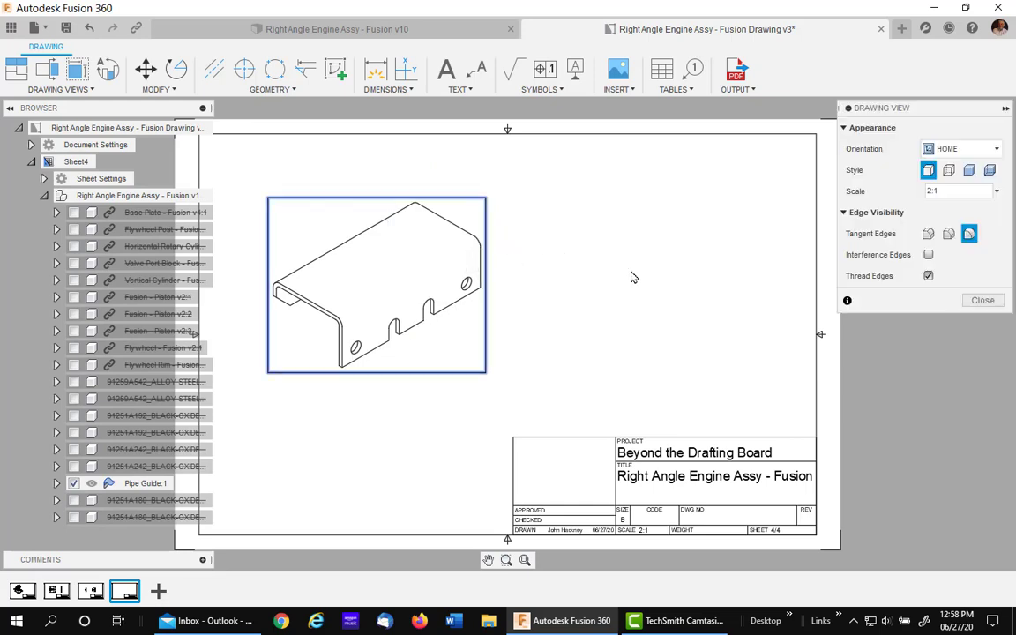
click(929, 254)
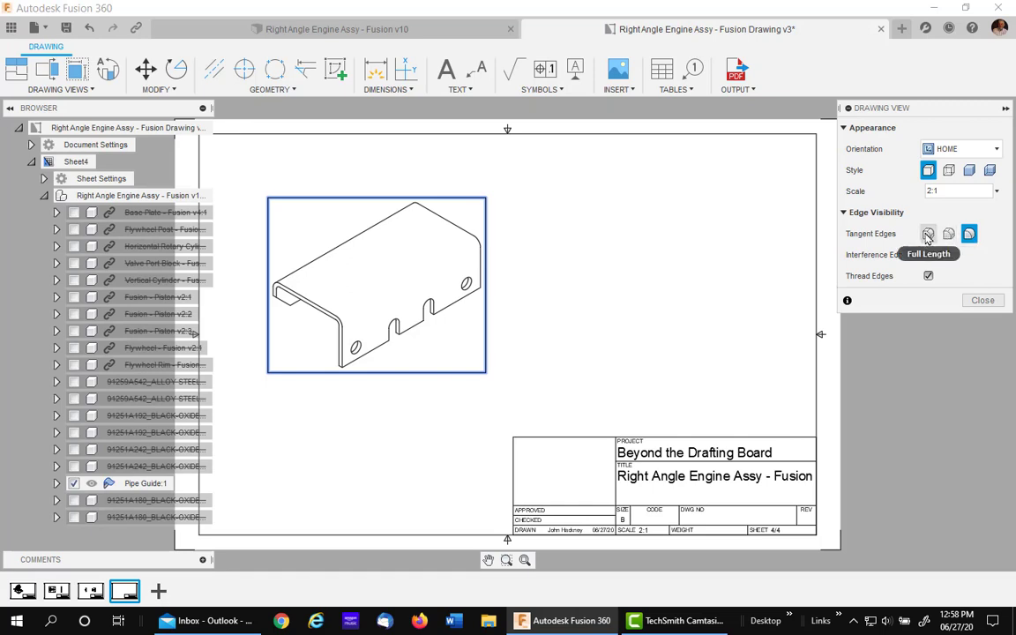
click(928, 235)
click(983, 300)
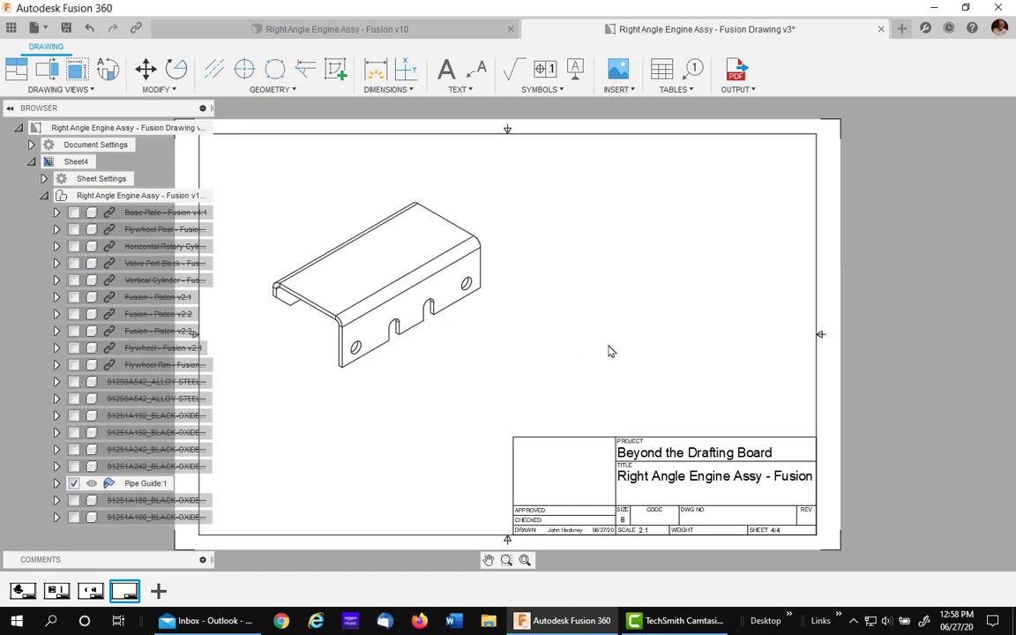
Send a Flat Pattern representation of Pipe Guide:1 to Sheet4 of the engine drawing.
click(315, 29)
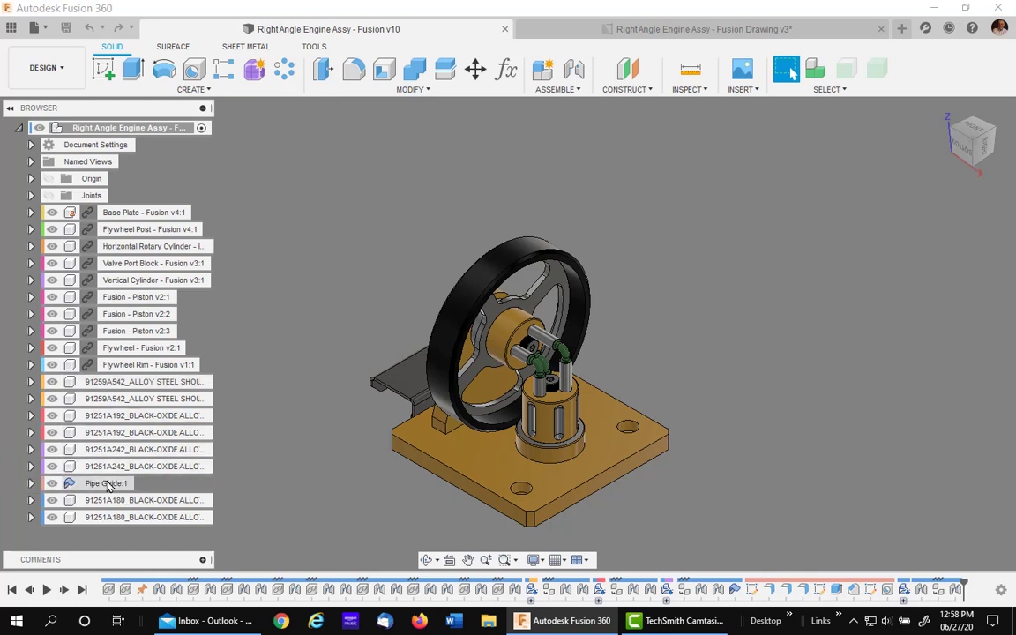
right_click(111, 488)
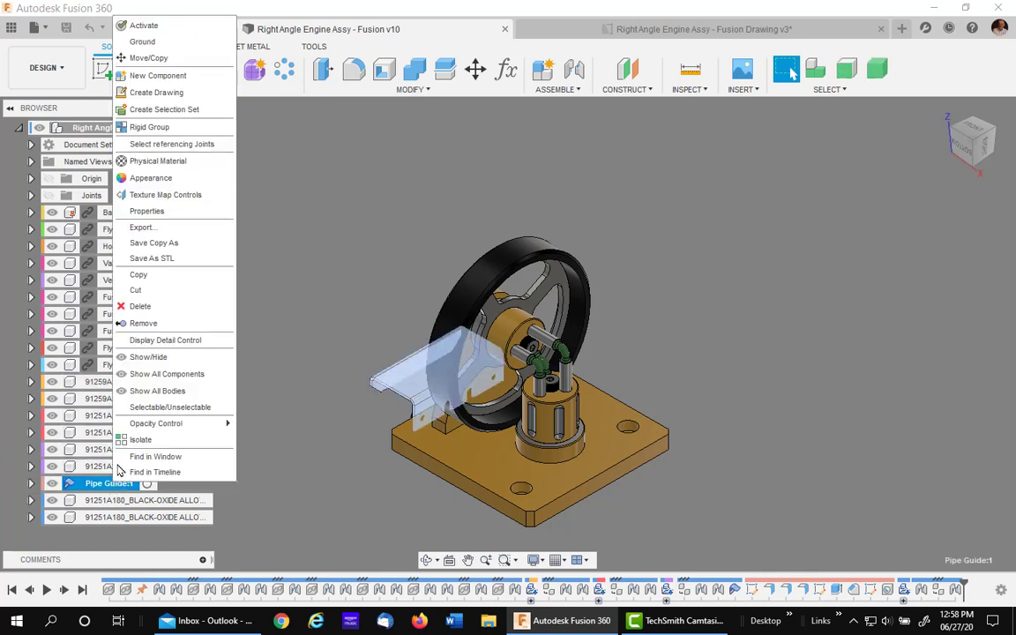
click(161, 92)
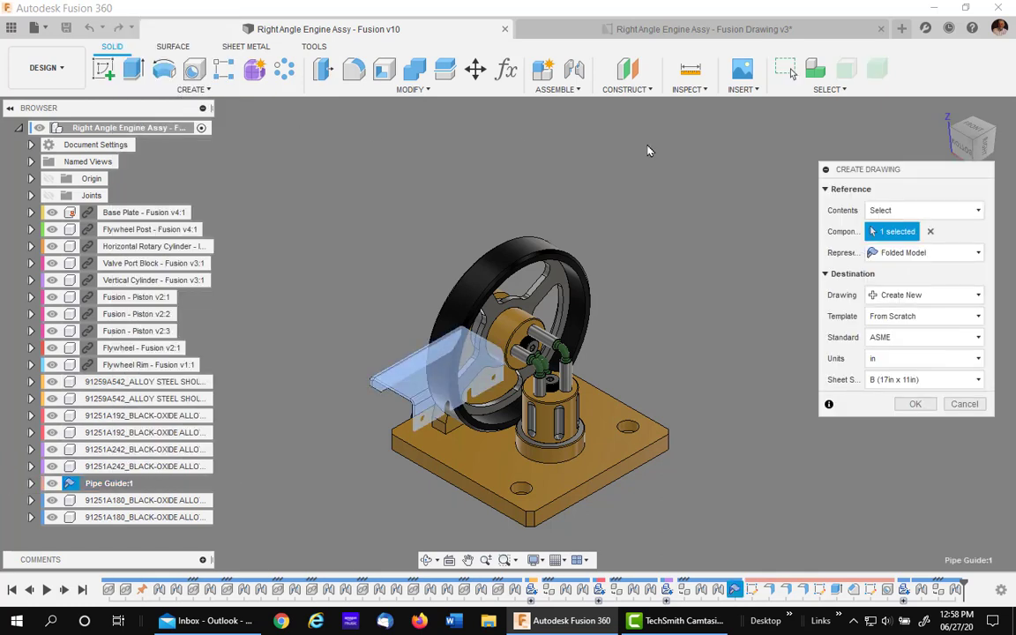
click(970, 255)
click(914, 289)
click(935, 294)
click(918, 331)
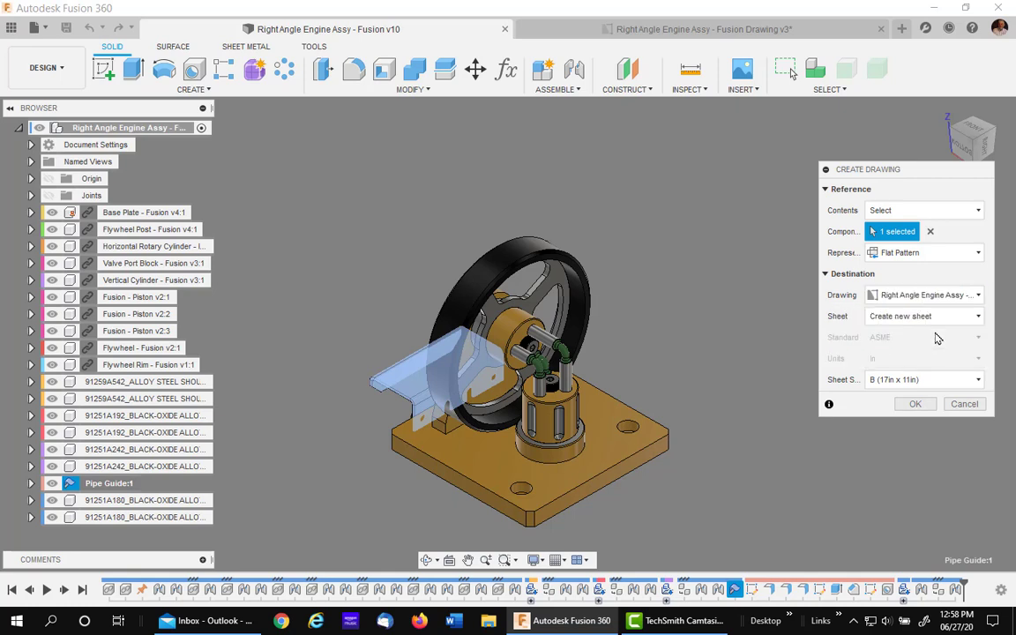
click(937, 316)
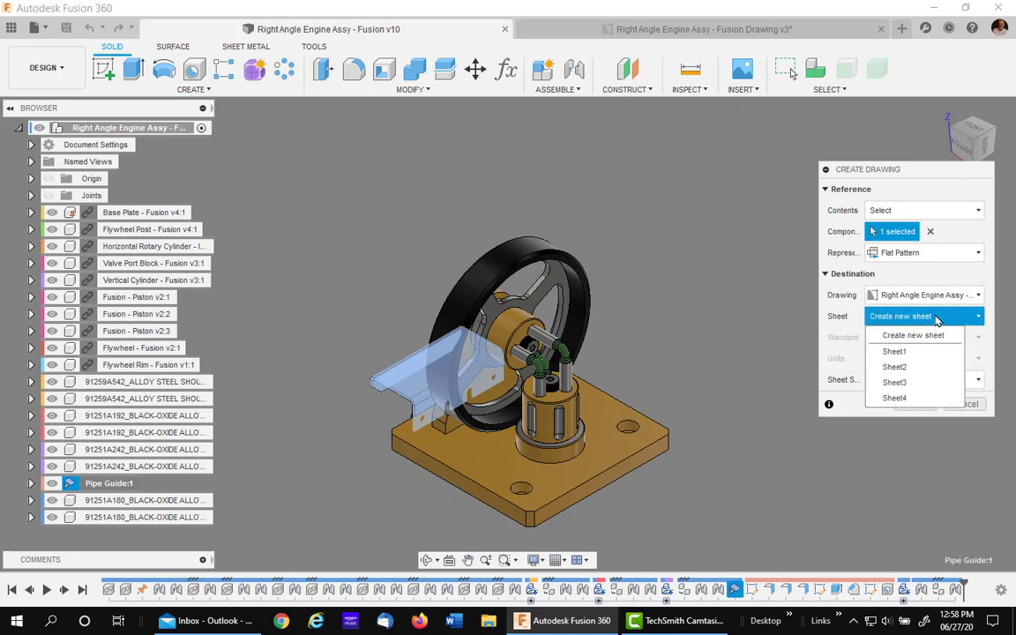
click(907, 398)
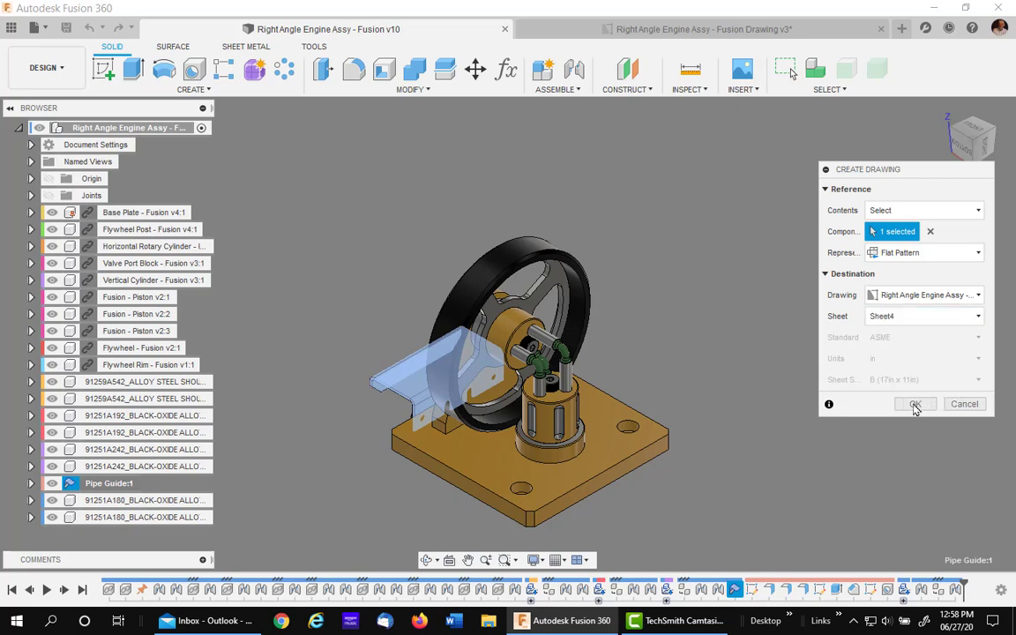
click(916, 404)
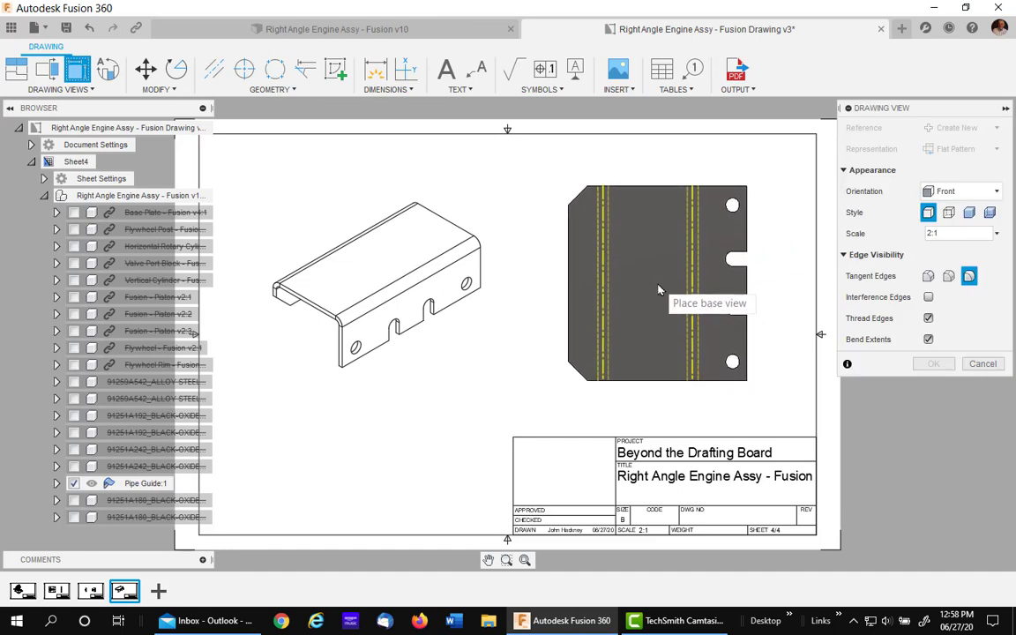
Place the Pipe Guide flat-pattern view to the right of the isometric view.
click(657, 284)
click(933, 364)
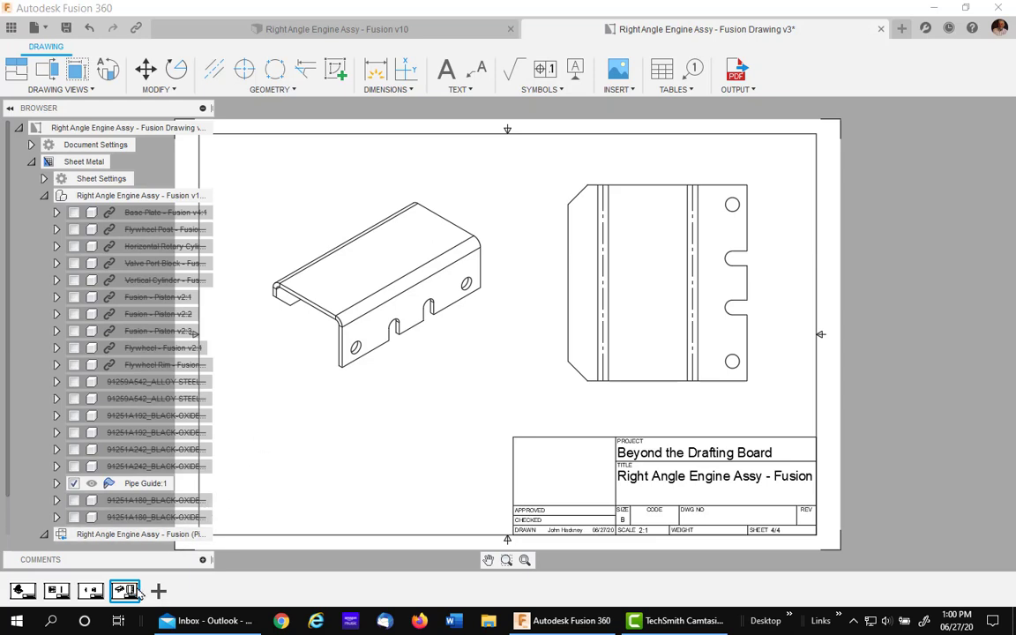
right_click(92, 593)
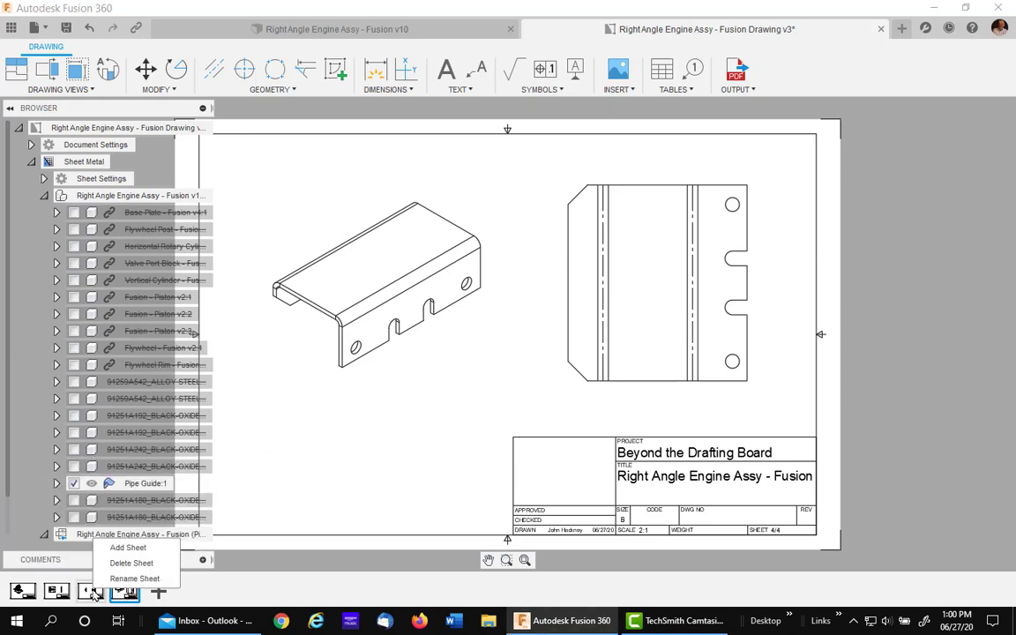
click(121, 580)
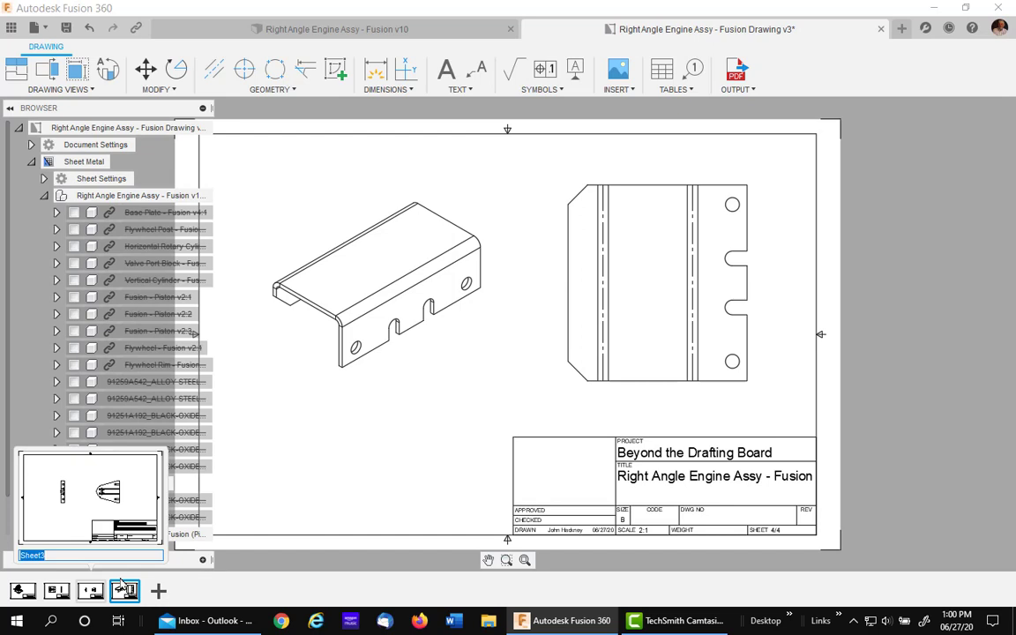
text(Flyw)
key(Escape)
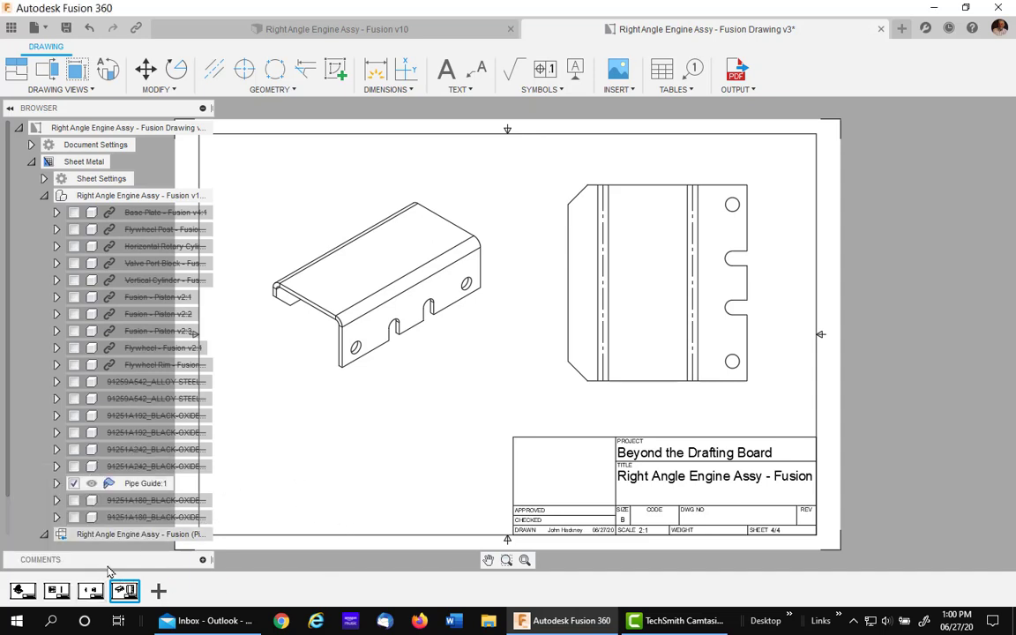
Move Sheet3, holding the flywheel post views, to the last position in the sheet order.
click(92, 593)
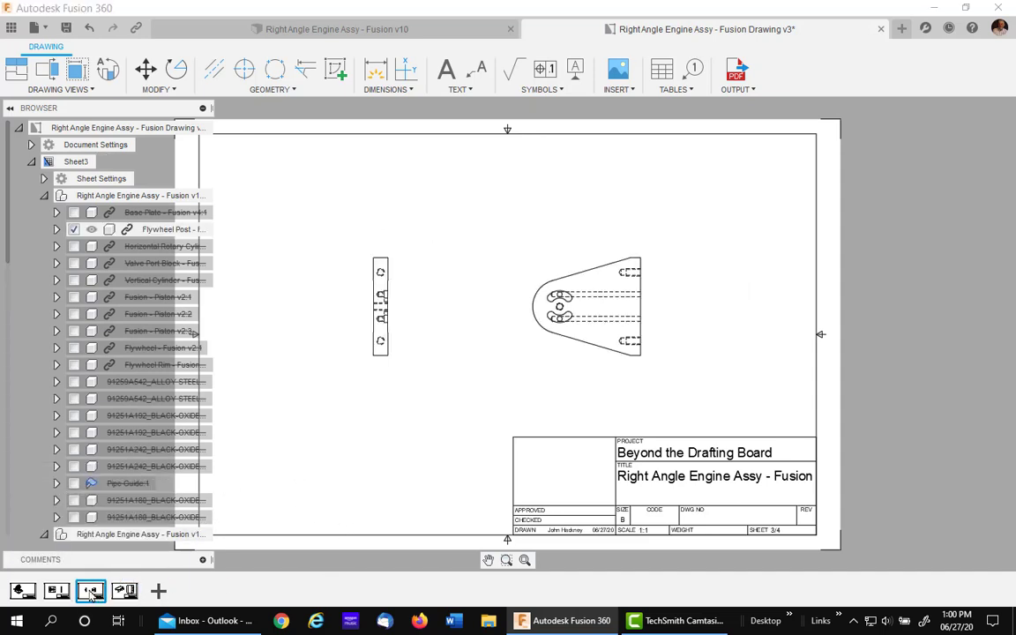
drag(118, 596, 125, 595)
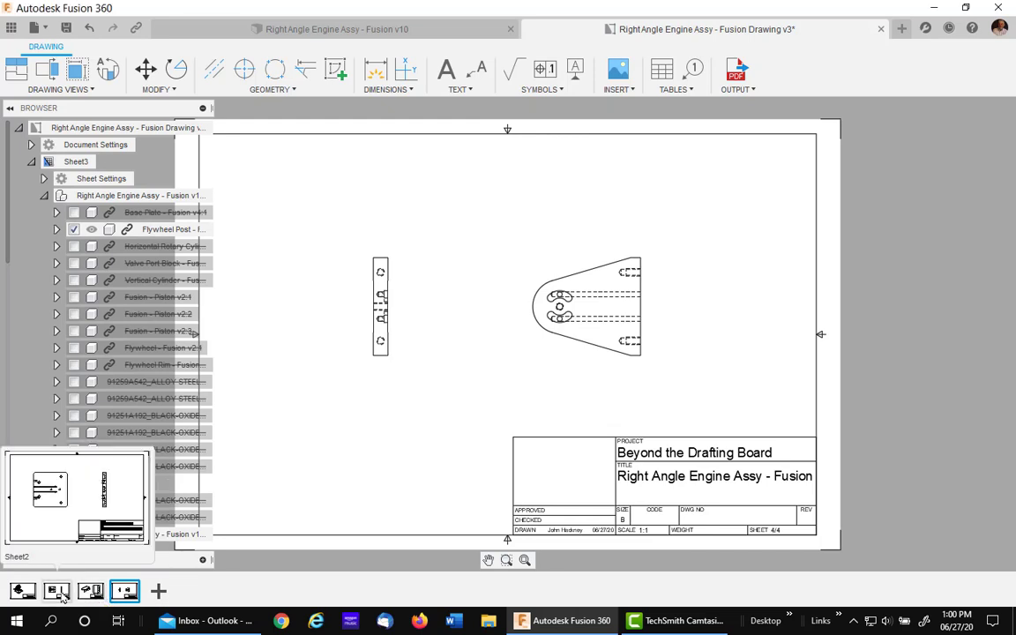